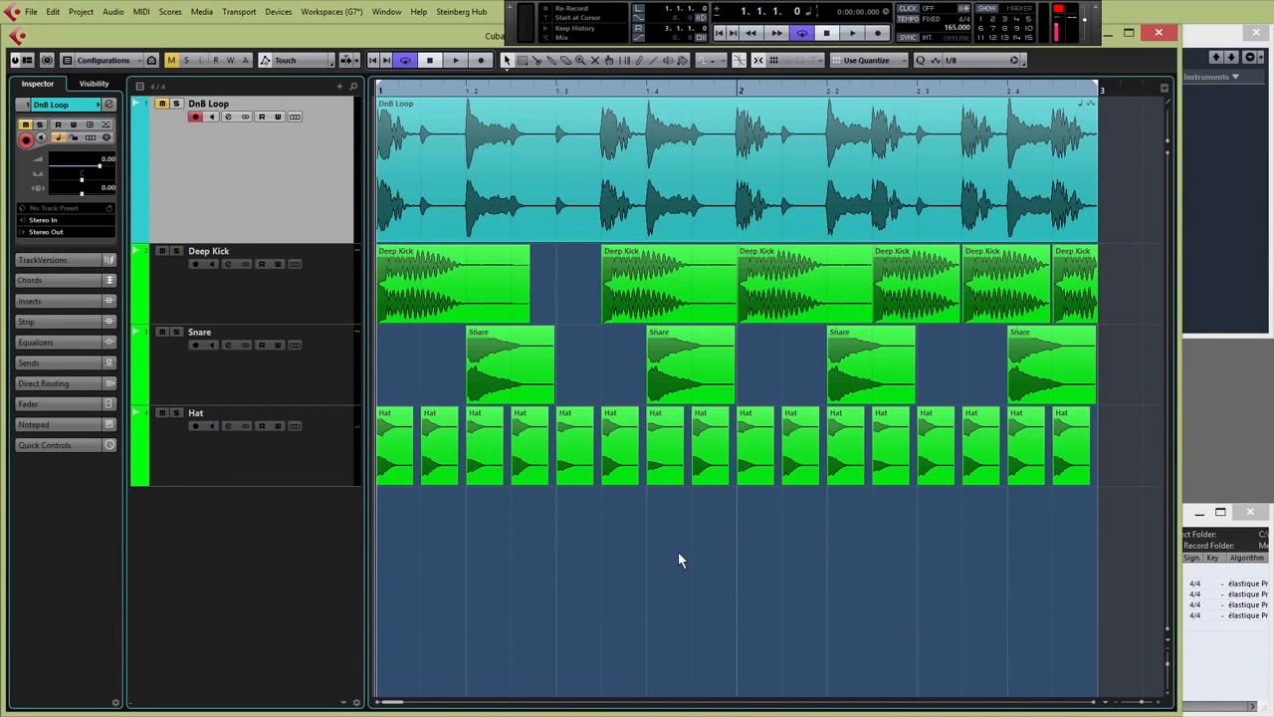
Play back the two-bar Deep Kick, Snare and Hat arrangement
{"action": "key", "text": "space"}
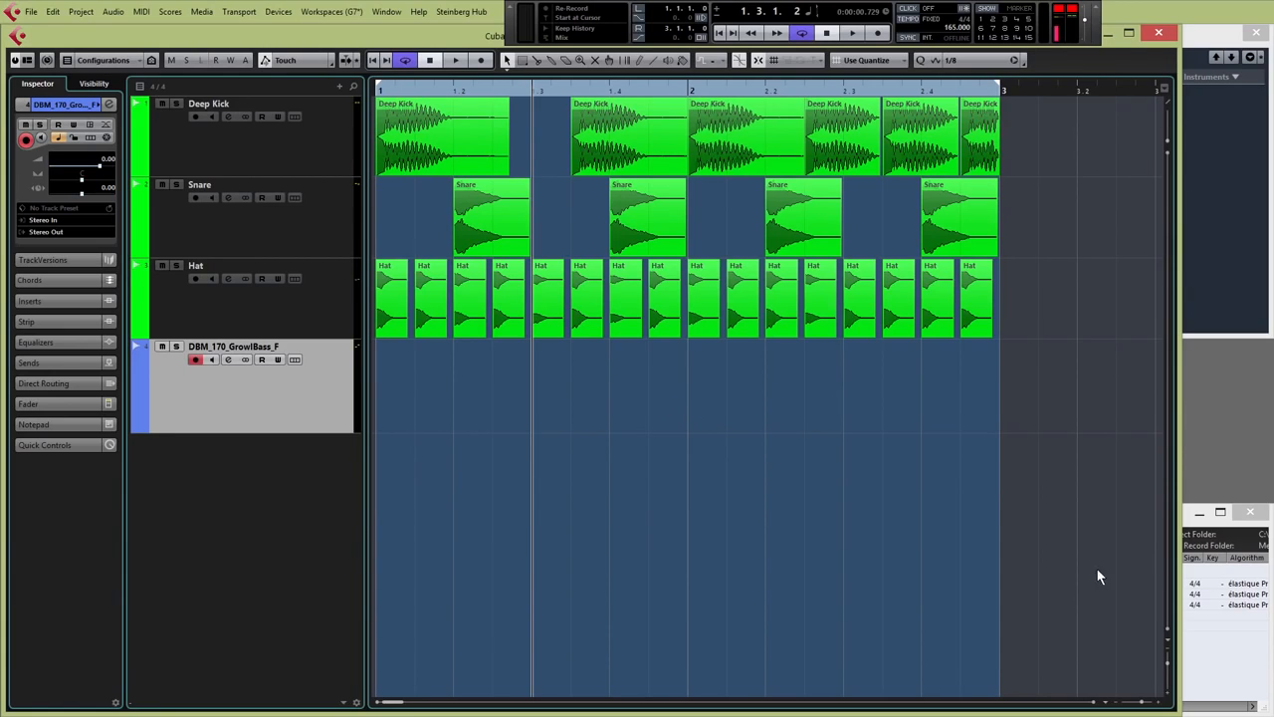
Audition the Dub Bass loops 003_C#, 005_A#, 008_F#, 009_D, 007_B and 013_C from the Pool's import browser
{"action": "left_click", "coordinate": [1229, 681]}
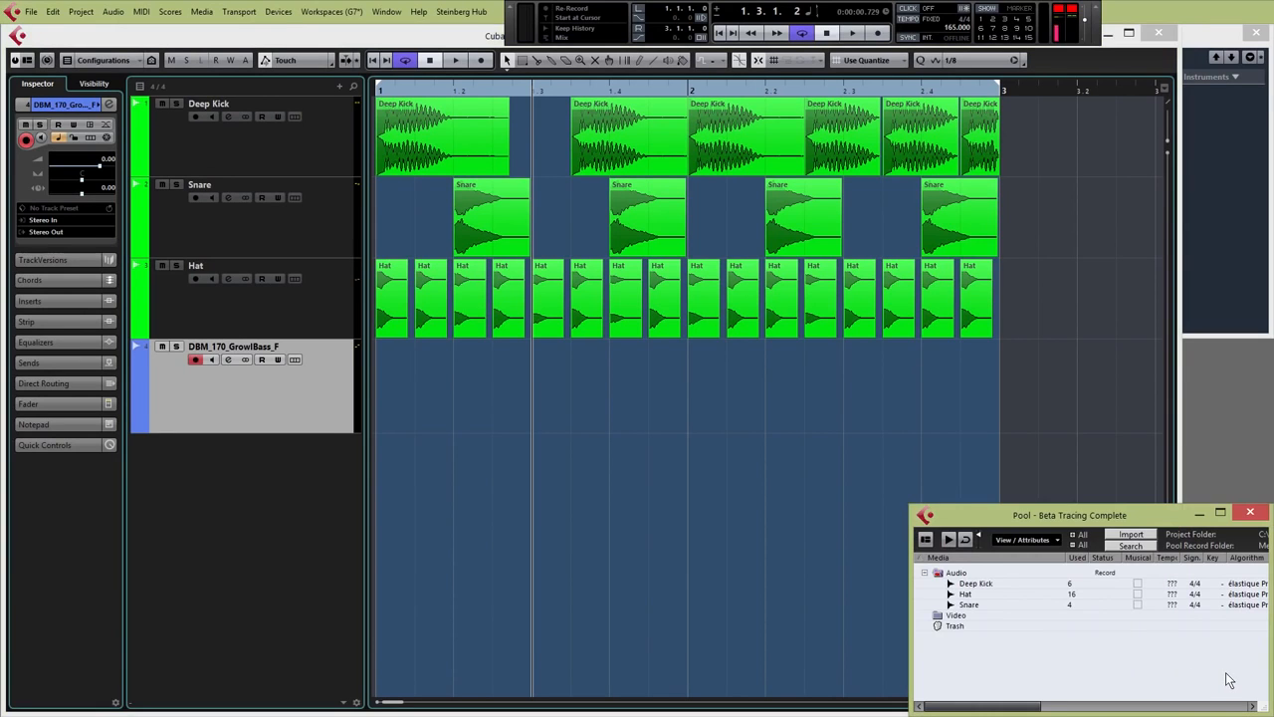
{"action": "left_click", "coordinate": [1132, 535]}
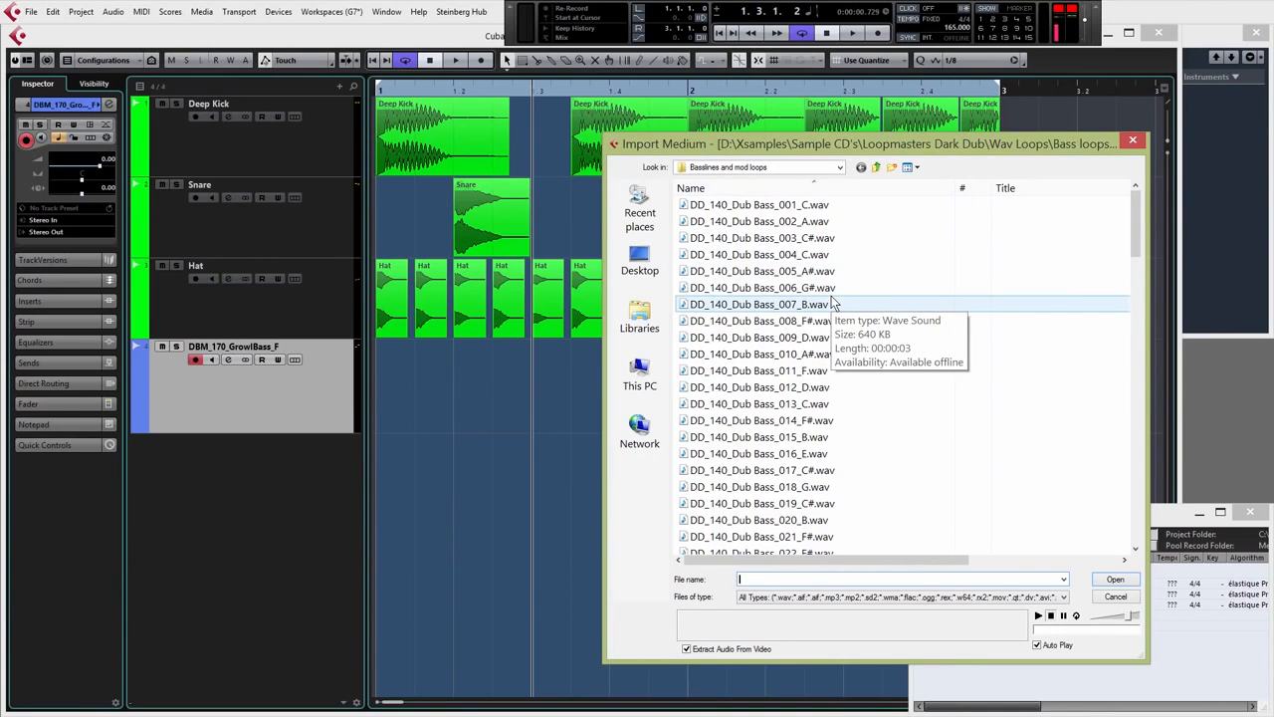
{"action": "left_click", "coordinate": [795, 239]}
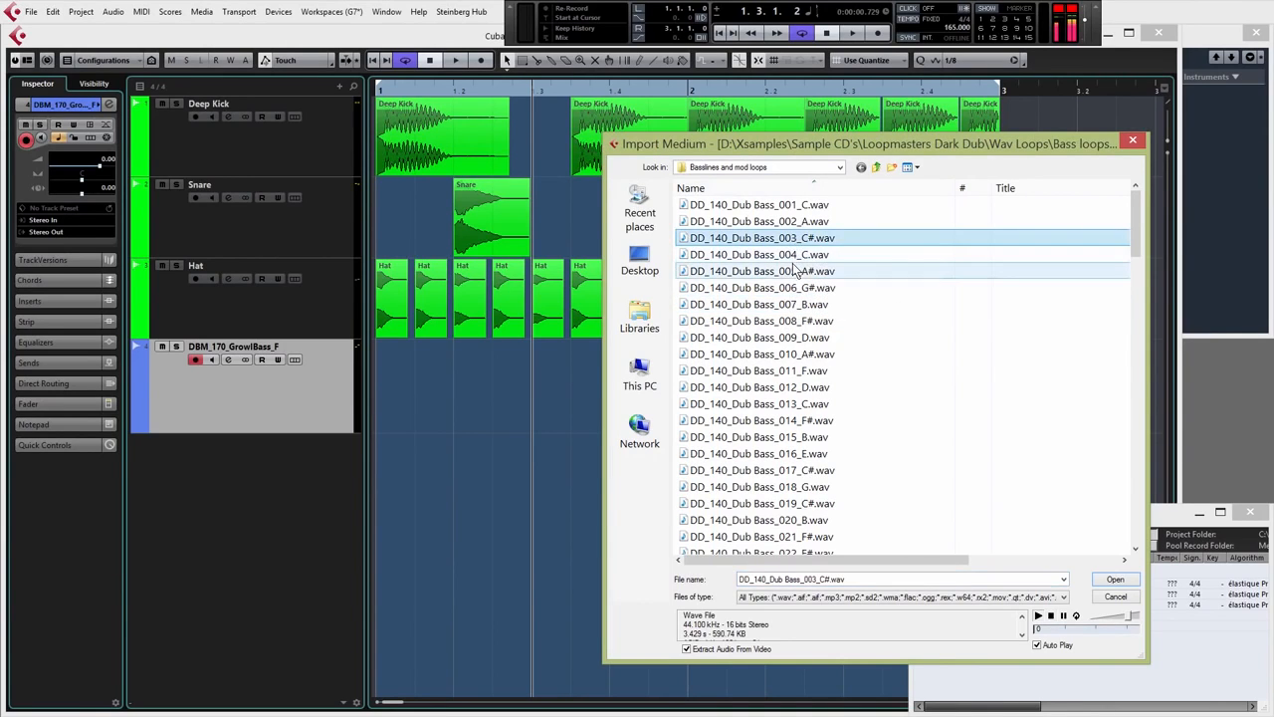
{"action": "left_click", "coordinate": [795, 272]}
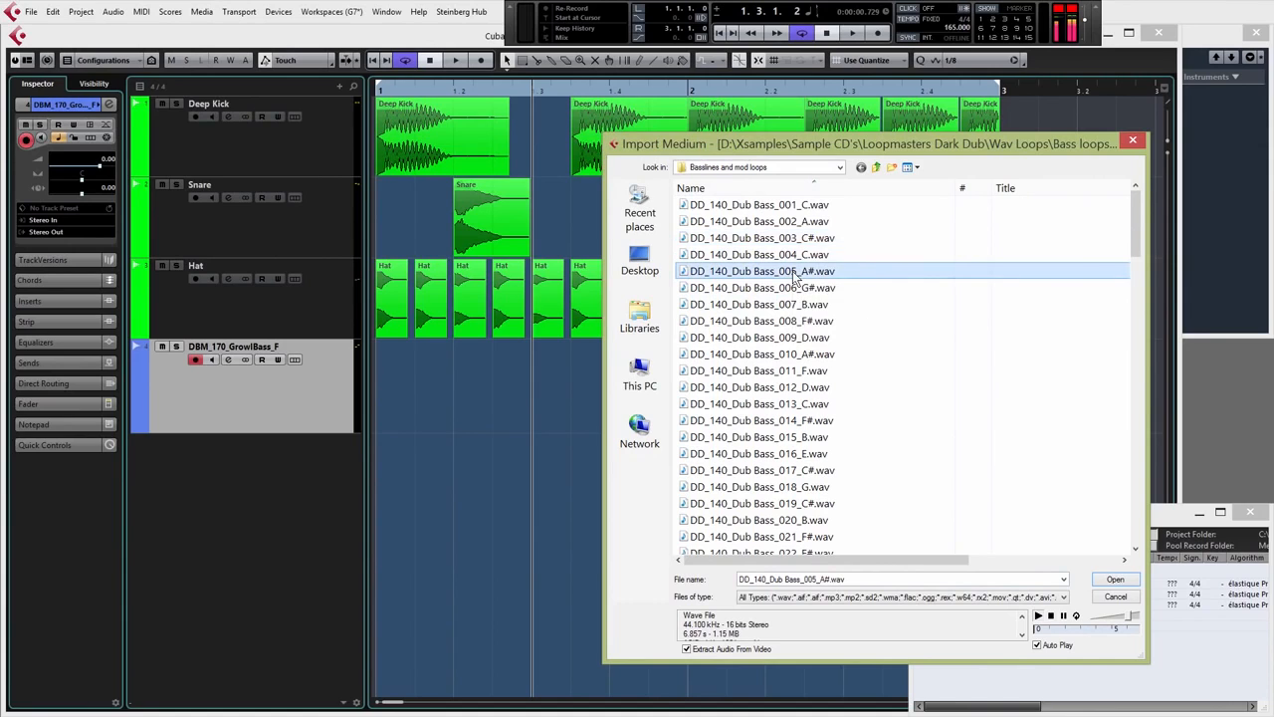
{"action": "left_click", "coordinate": [792, 322]}
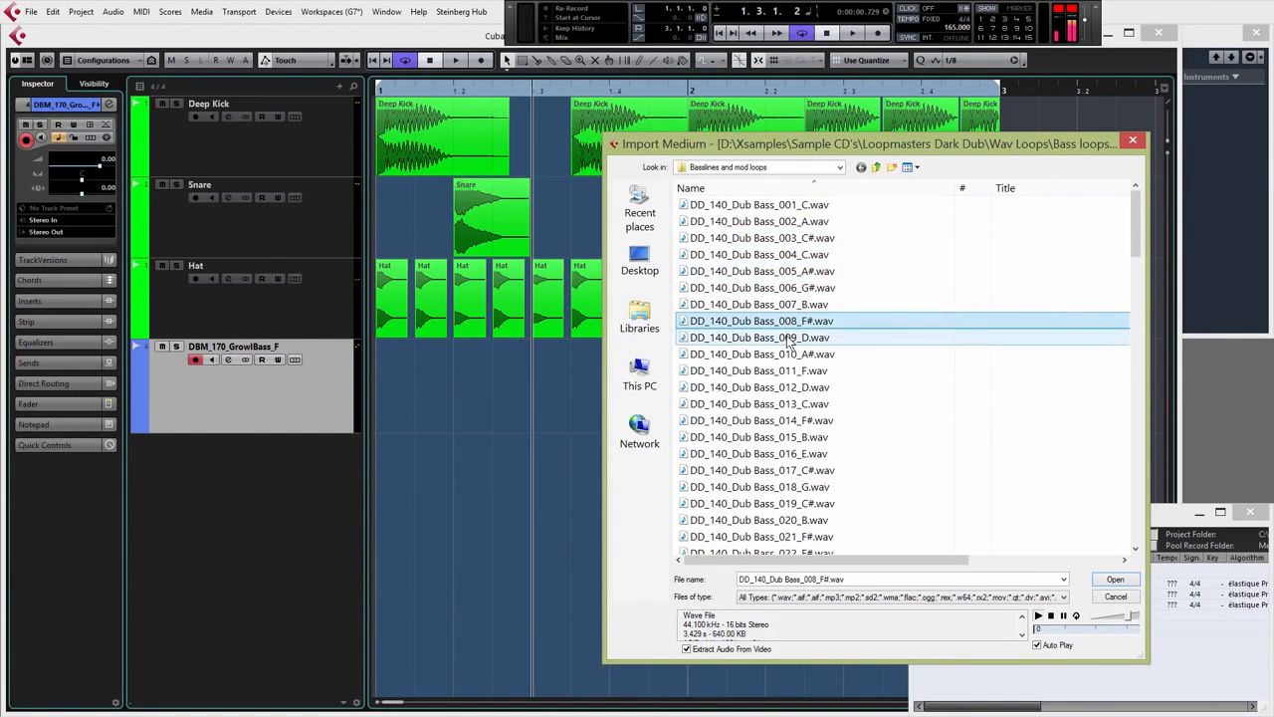
{"action": "key", "text": "Down"}
{"action": "left_click", "coordinate": [786, 306]}
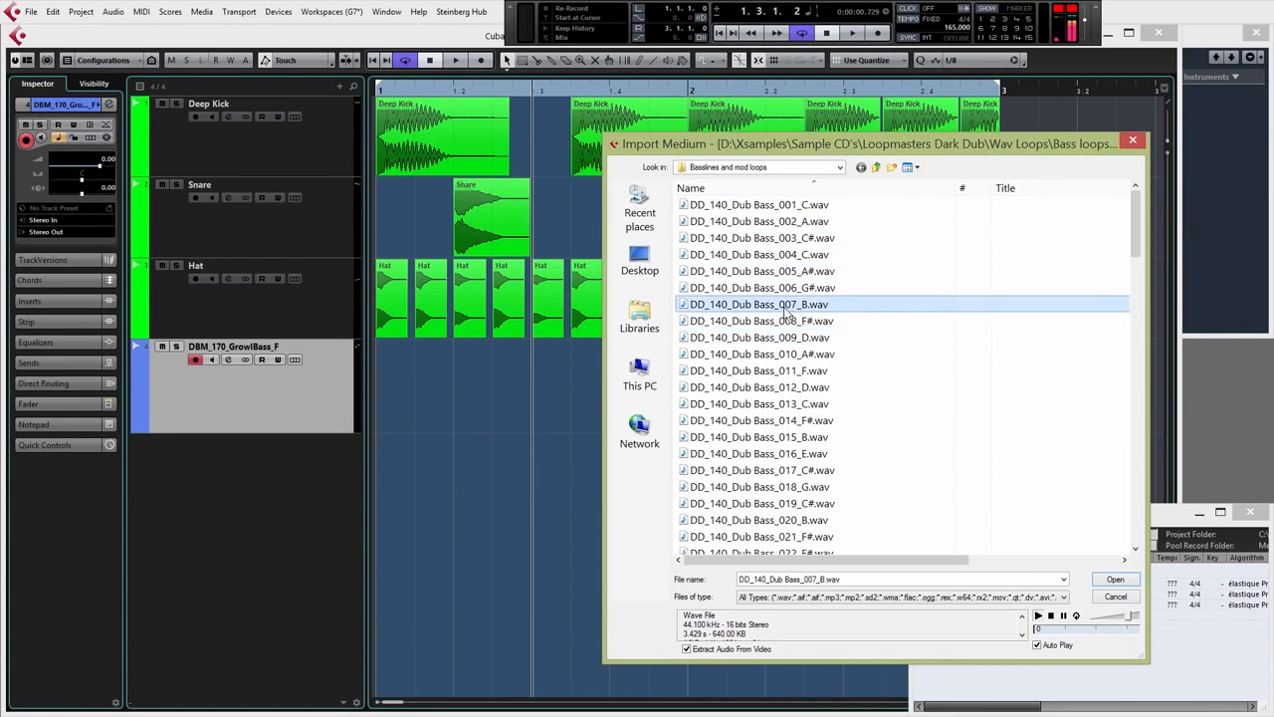
{"action": "left_click", "coordinate": [786, 400]}
{"action": "left_click", "coordinate": [784, 305]}
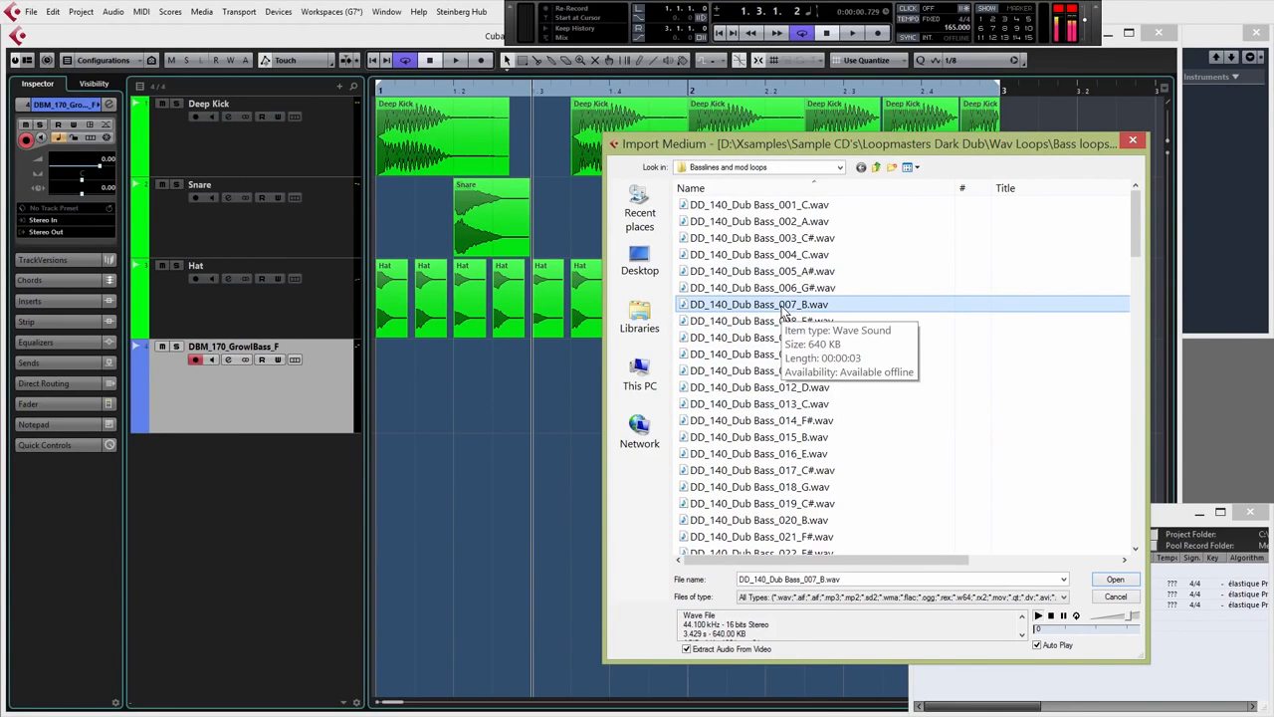
Import DD_140_Dub Bass_007_B.wav and place it across bars 1–2 on the GrowlBass track
{"action": "double_click", "coordinate": [784, 306]}
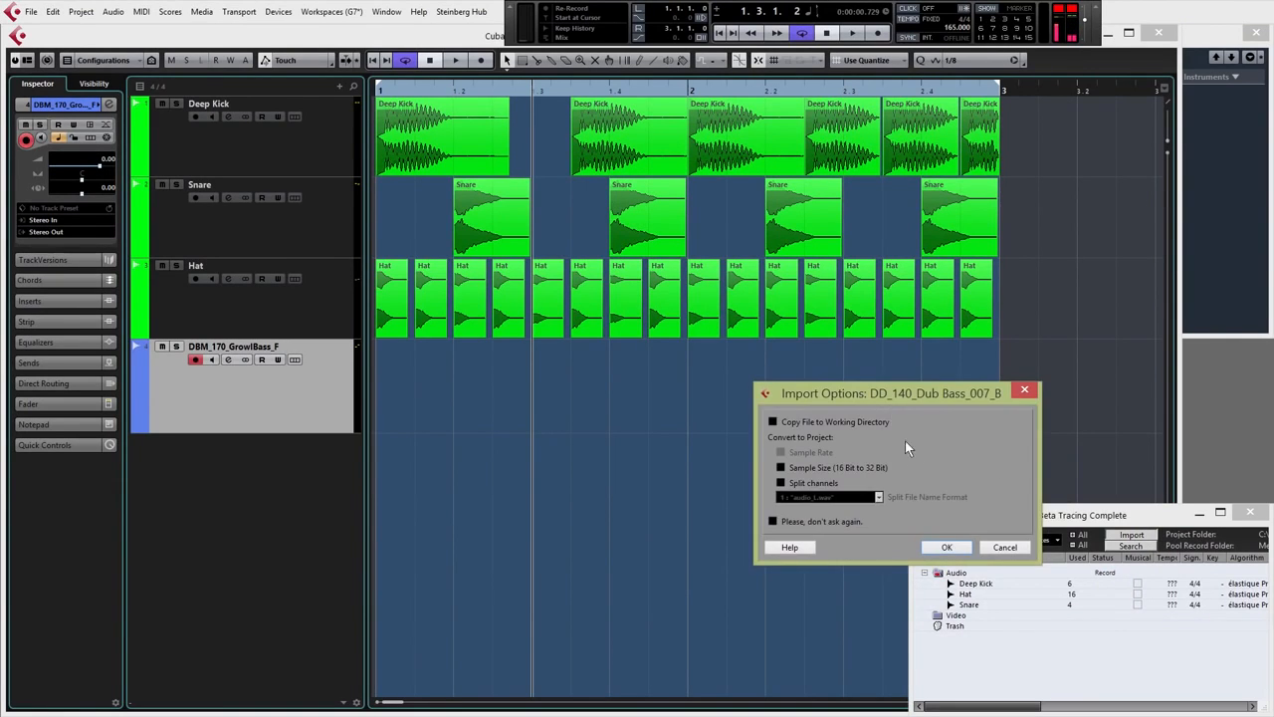
{"action": "left_click", "coordinate": [951, 548]}
{"action": "left_click_drag", "start_coordinate": [999, 584], "coordinate": [392, 390]}
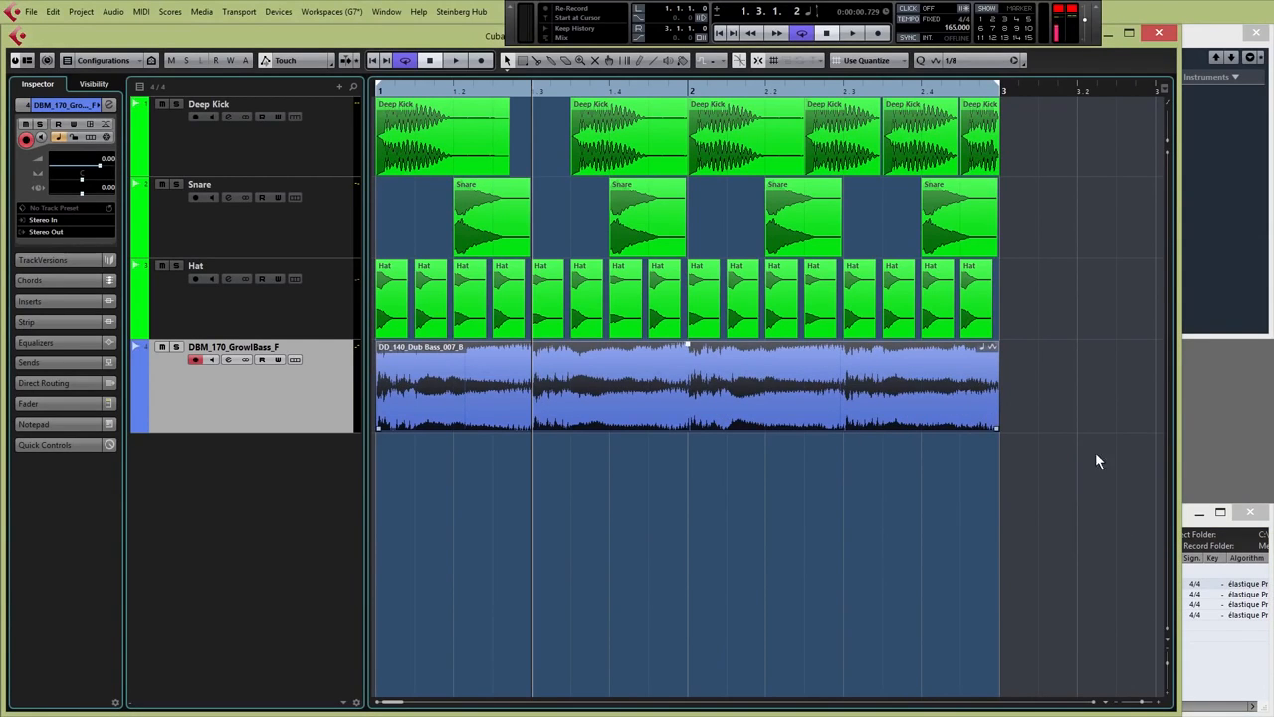
Trim the 007_B bass event to a short one-beat slice at the start of bar 1
{"action": "left_click", "coordinate": [1198, 669]}
{"action": "left_click", "coordinate": [862, 450]}
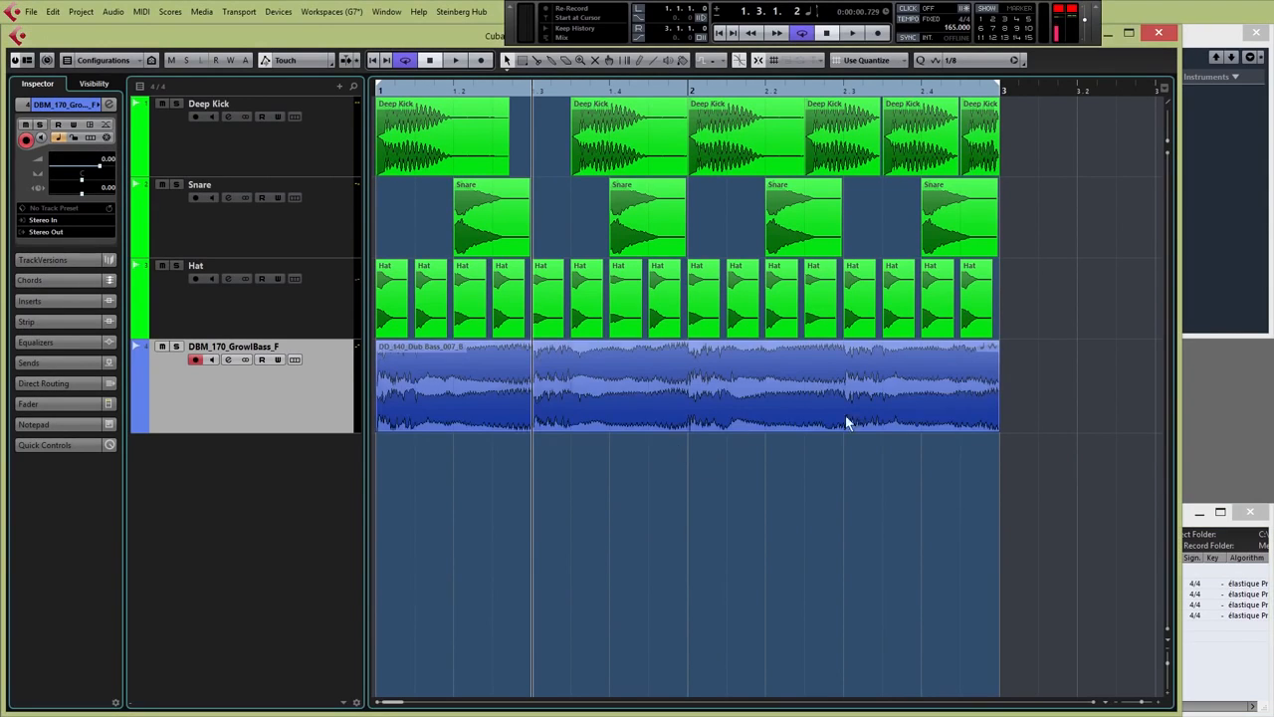
{"action": "left_click", "coordinate": [996, 428]}
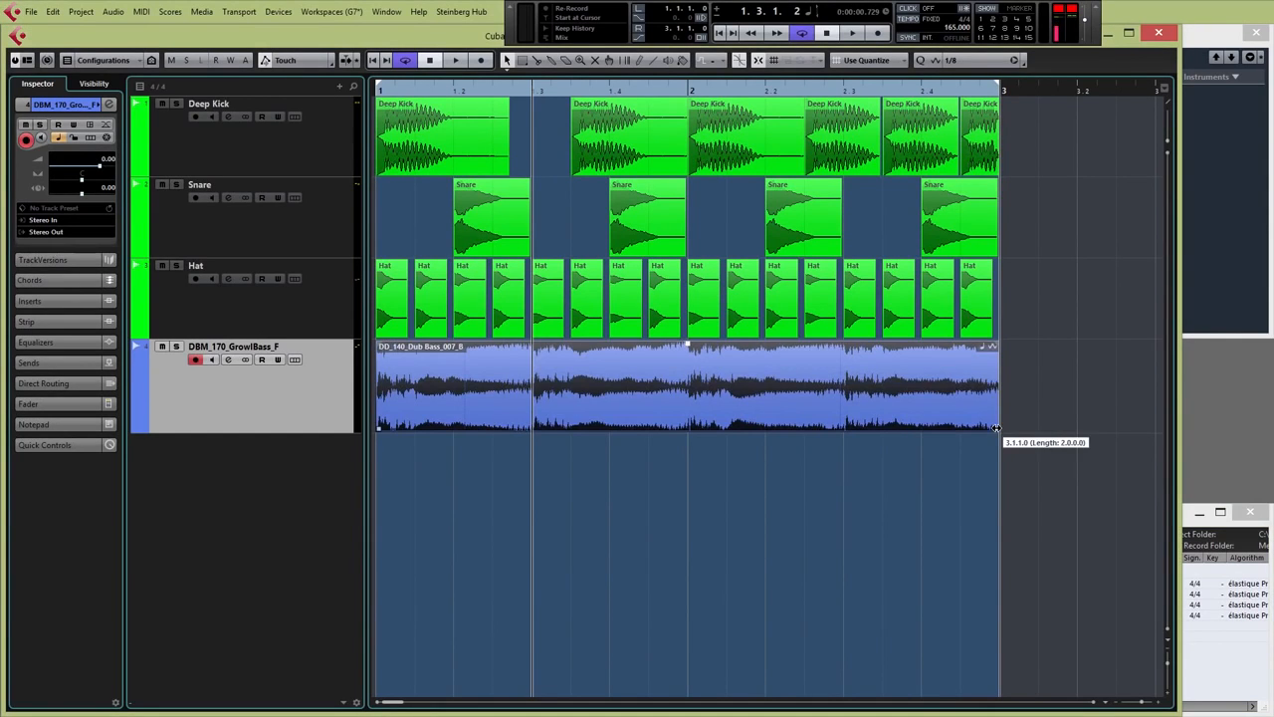
{"action": "left_click", "coordinate": [379, 95]}
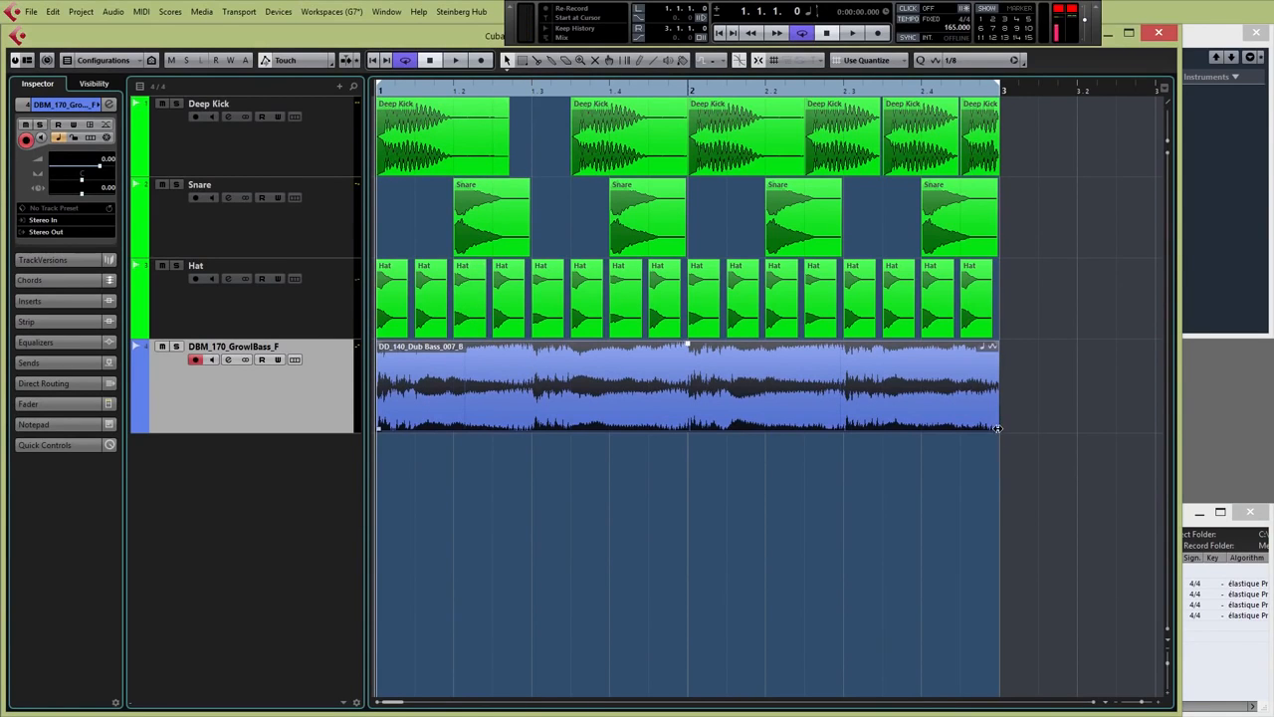
{"action": "left_click_drag", "start_coordinate": [993, 429], "coordinate": [452, 428]}
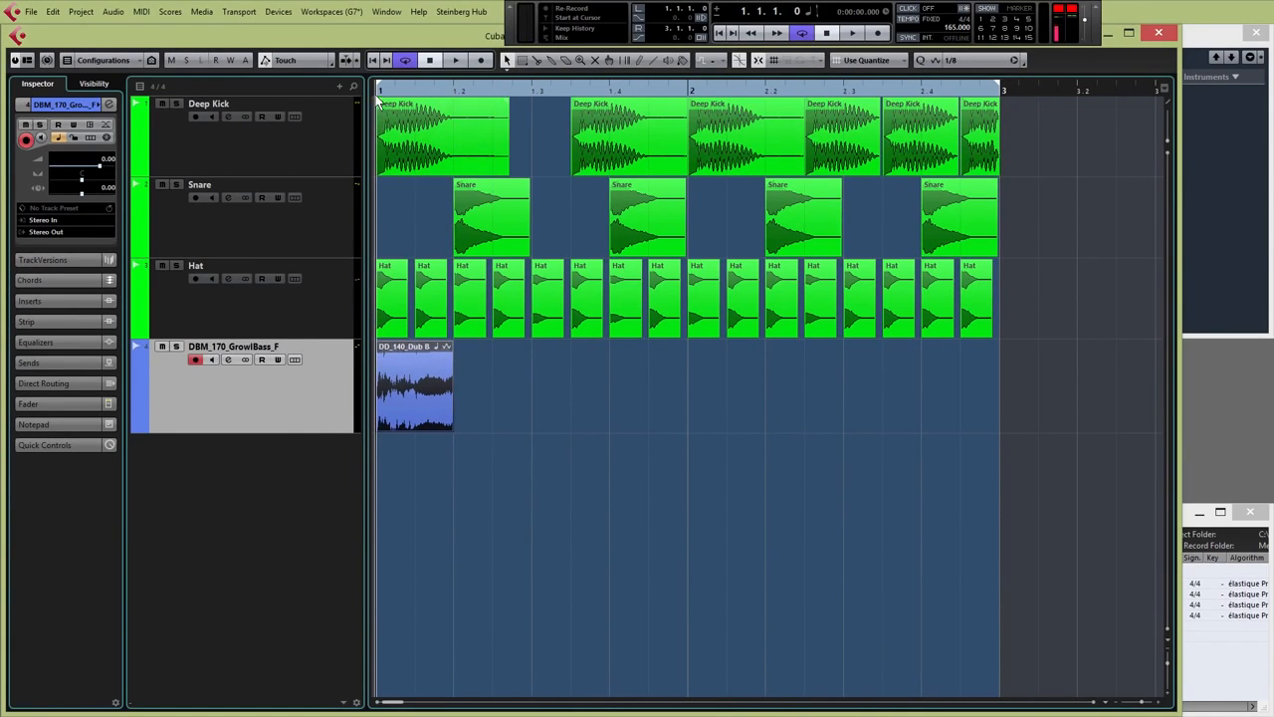
Play the arrangement with the trimmed bass slice, then return to bar 1
{"action": "key", "text": "space"}
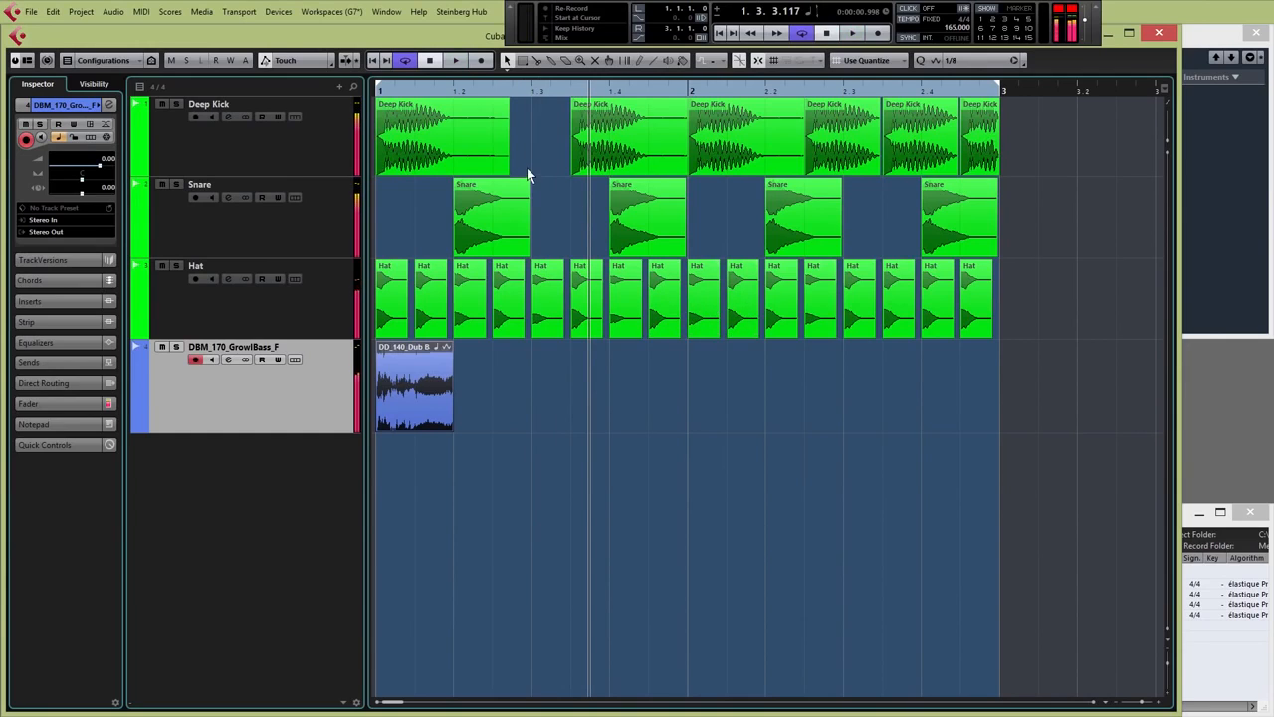
{"action": "left_click", "coordinate": [376, 91]}
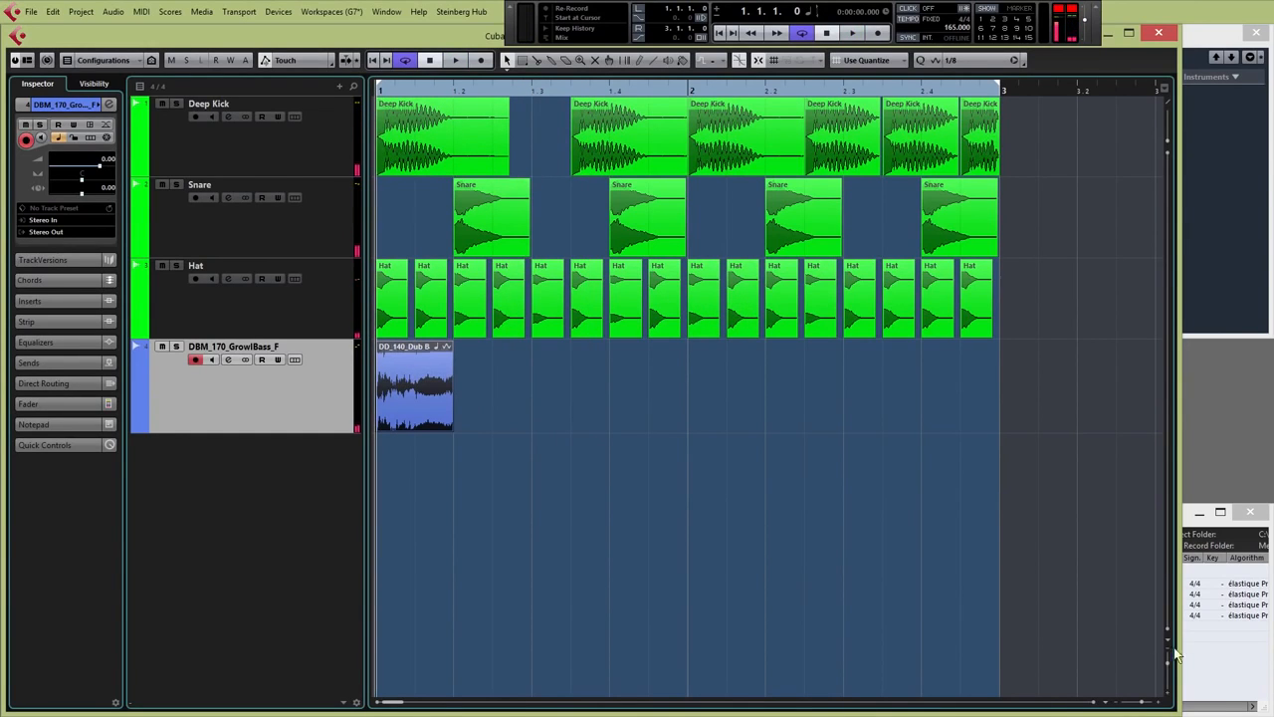
{"action": "left_click", "coordinate": [1212, 670]}
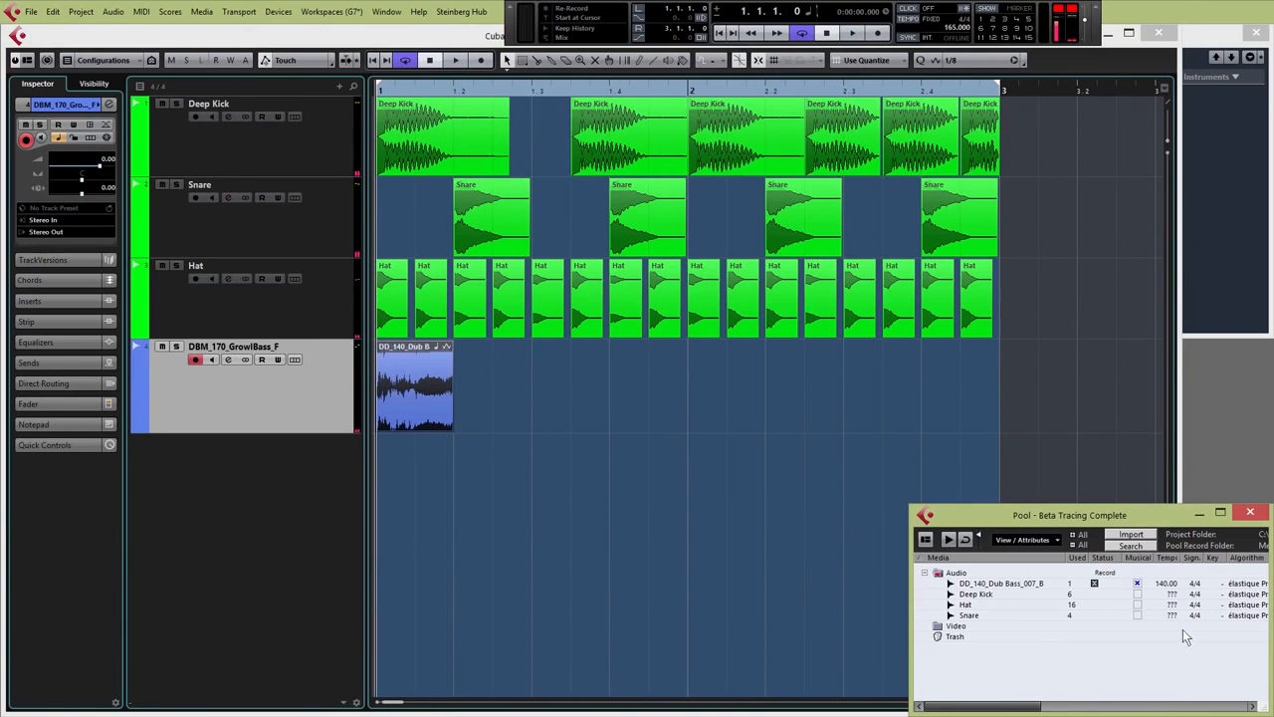
Audition Dub Bass loops 018_G, 026_G, 031_A#, 040_B, 033_G#, 039_B, 056_A and 062_F in the import browser
{"action": "left_click", "coordinate": [1131, 534]}
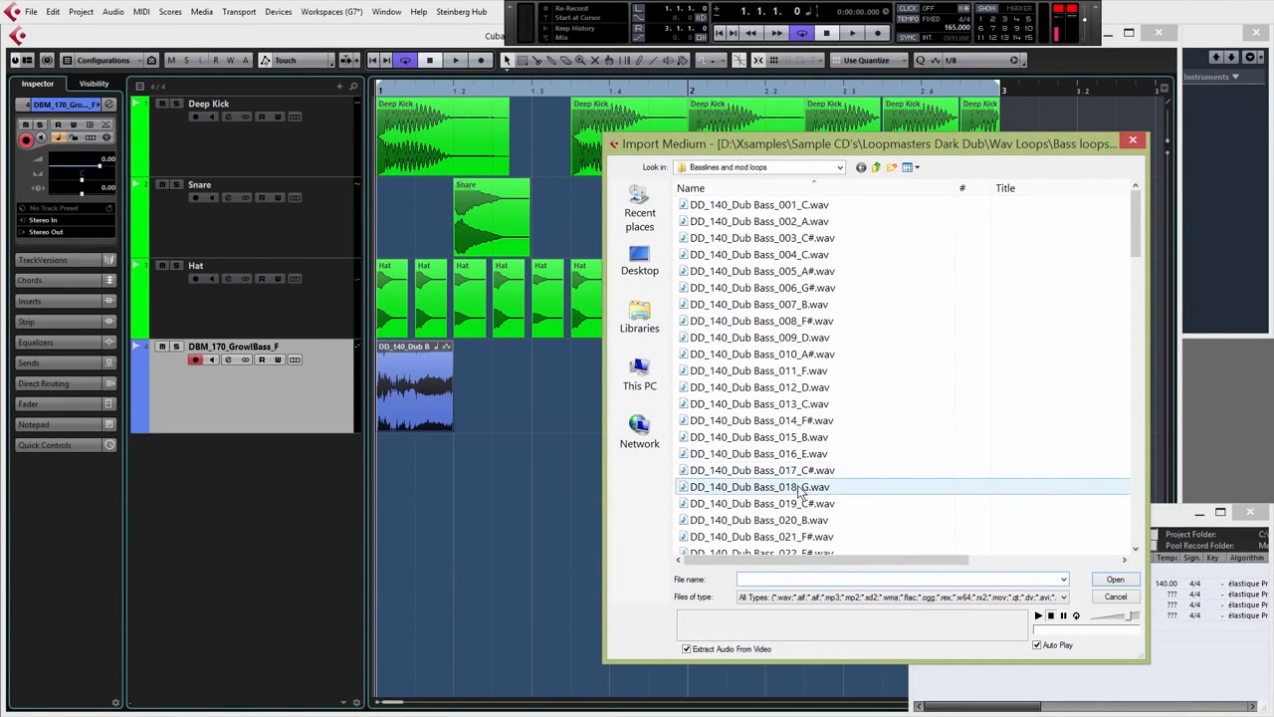
{"action": "left_click", "coordinate": [801, 487]}
{"action": "scroll", "coordinate": [796, 445], "scroll_direction": "down", "scroll_amount": 6}
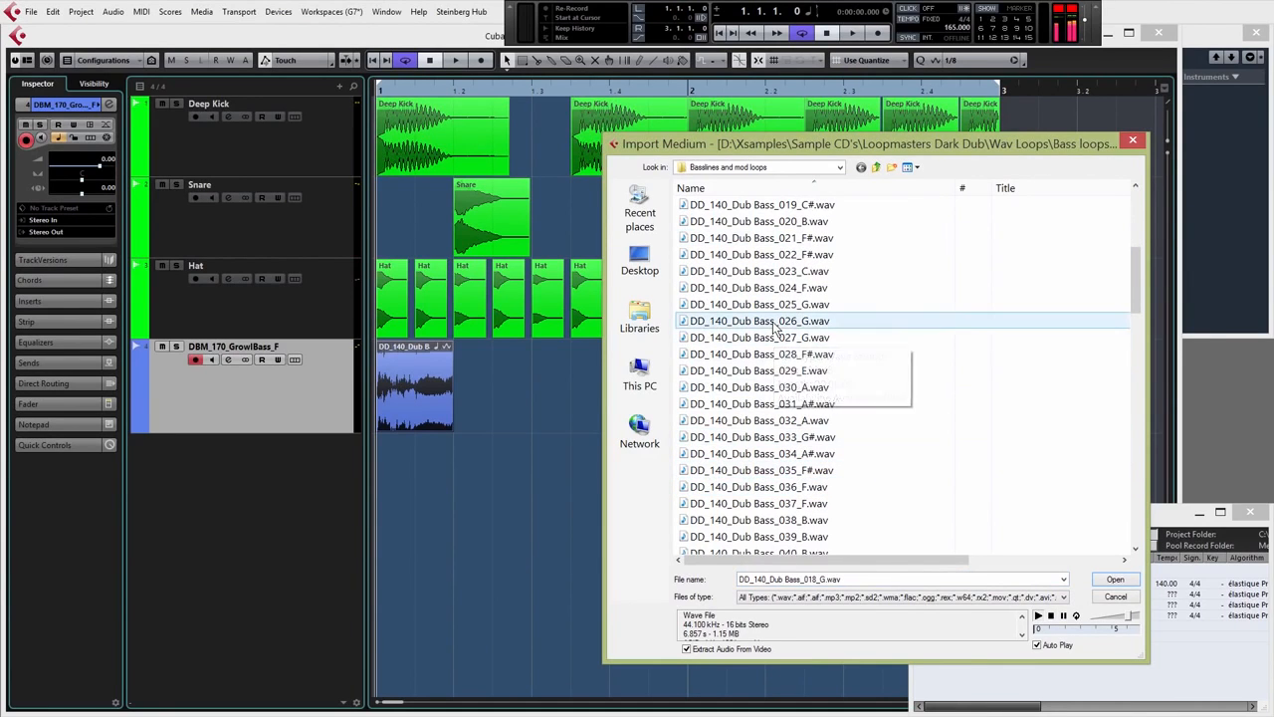
{"action": "left_click", "coordinate": [777, 320]}
{"action": "left_click", "coordinate": [779, 404]}
{"action": "scroll", "coordinate": [779, 403], "scroll_direction": "down", "scroll_amount": 3}
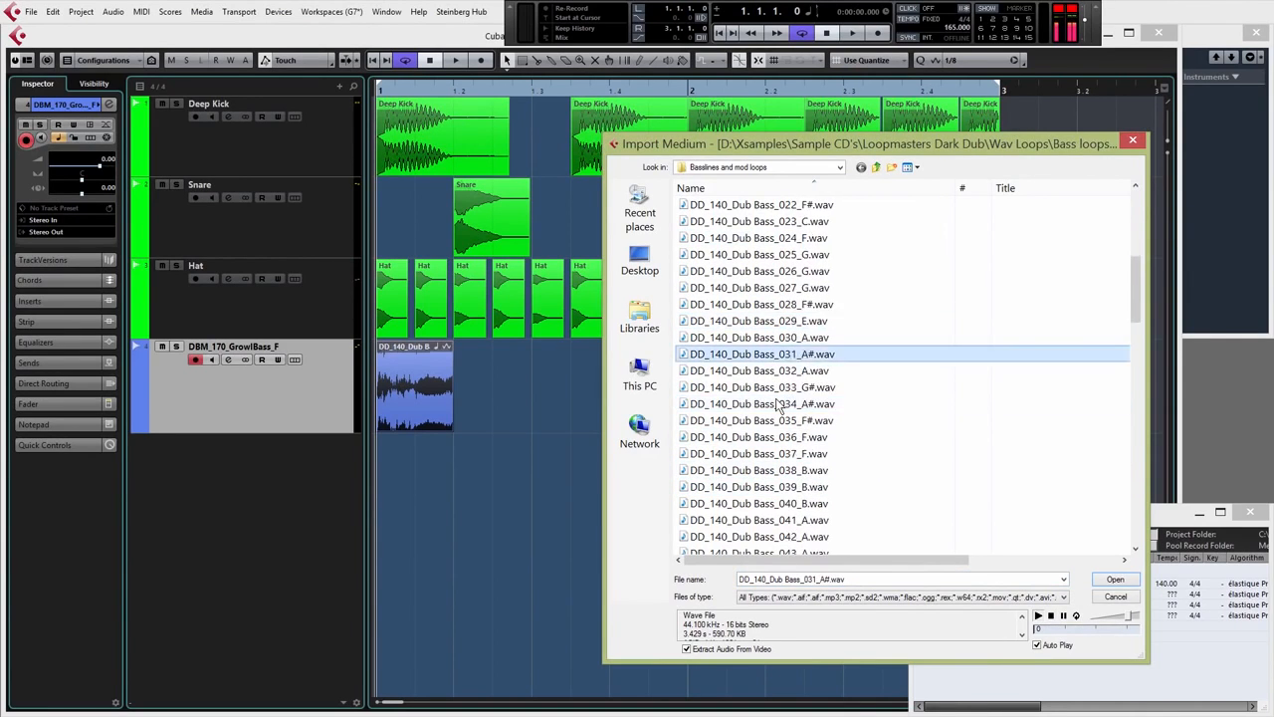
{"action": "left_click", "coordinate": [777, 404]}
{"action": "left_click", "coordinate": [758, 288]}
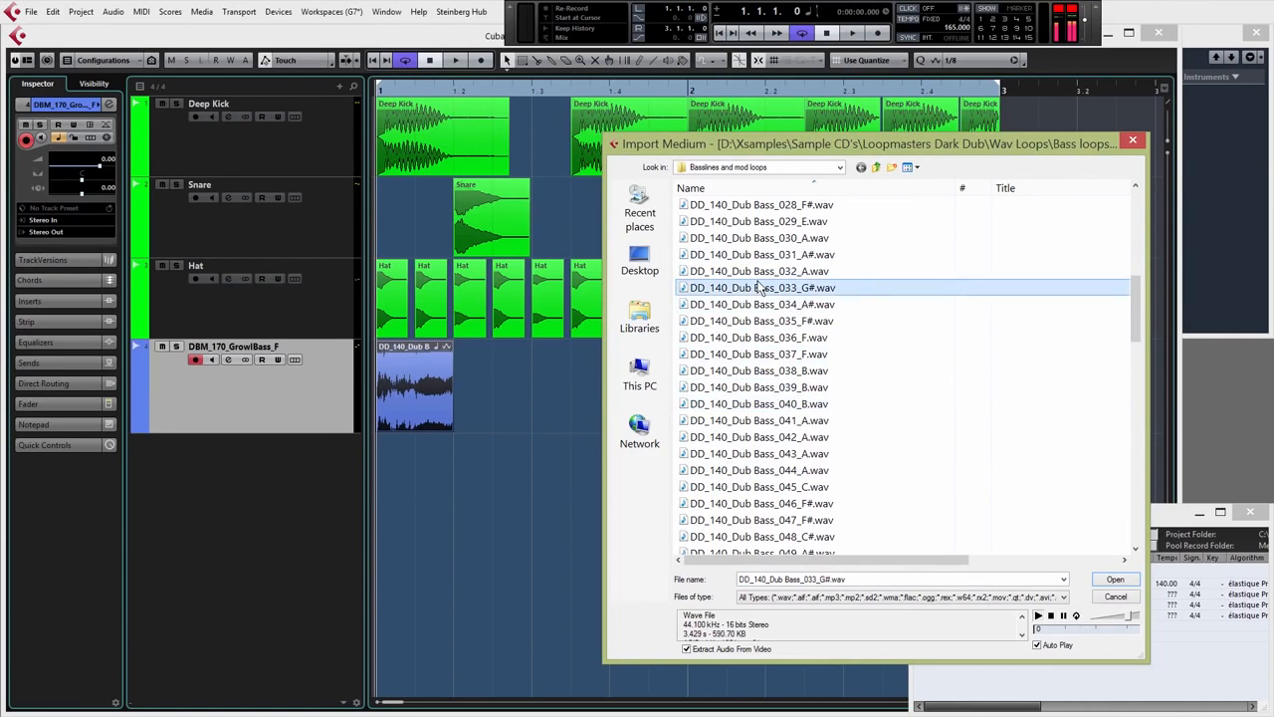
{"action": "left_click", "coordinate": [764, 387]}
{"action": "scroll", "coordinate": [766, 390], "scroll_direction": "down", "scroll_amount": 3}
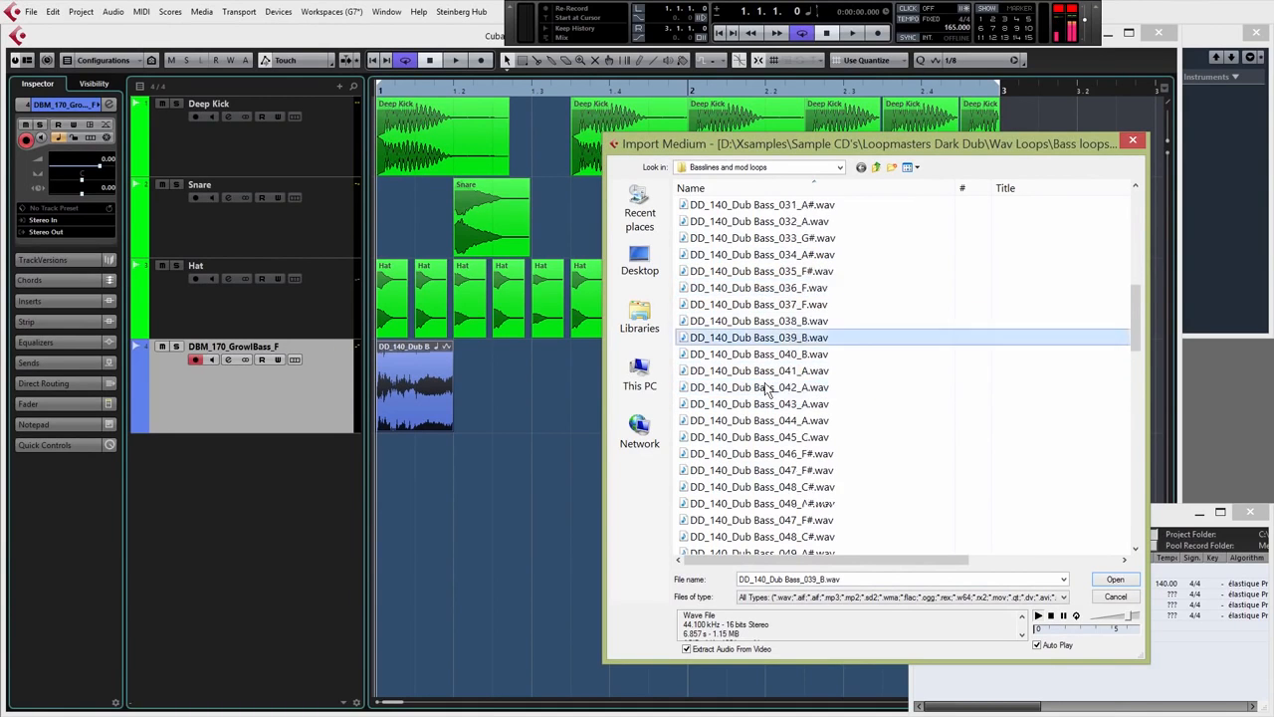
{"action": "scroll", "coordinate": [767, 390], "scroll_direction": "down", "scroll_amount": 3}
{"action": "left_click", "coordinate": [767, 388]}
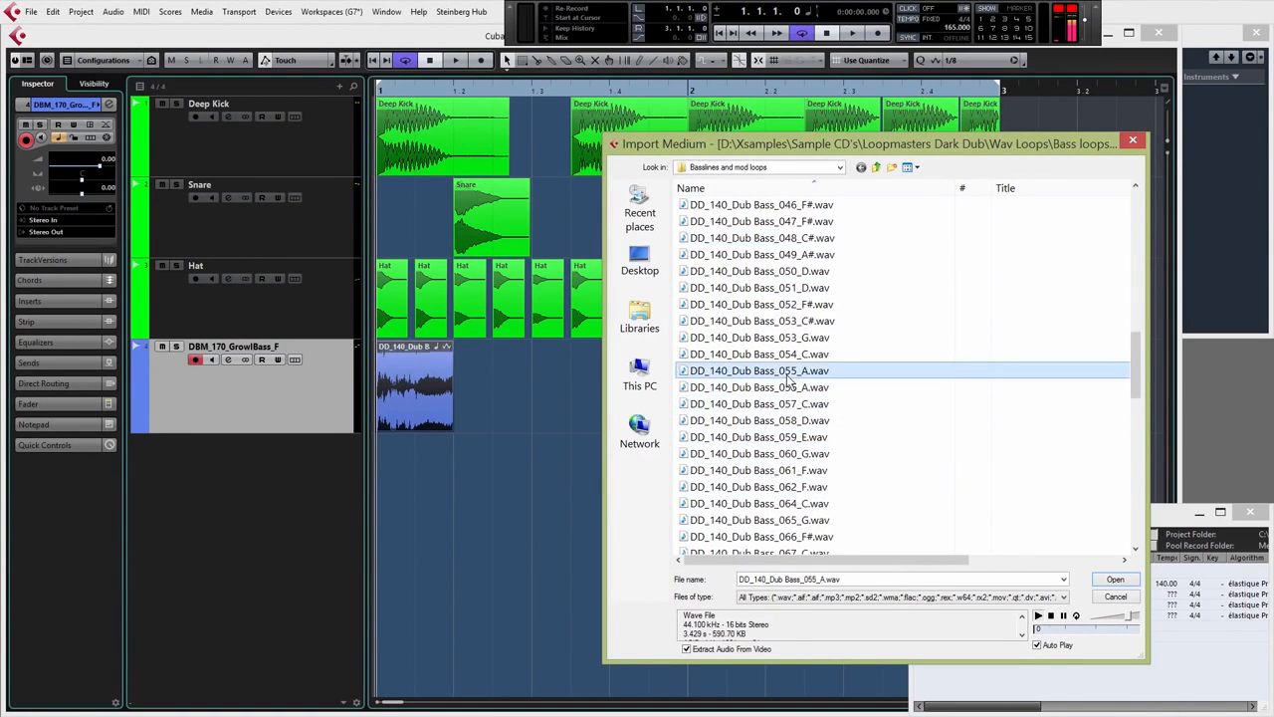
{"action": "left_click", "coordinate": [789, 486]}
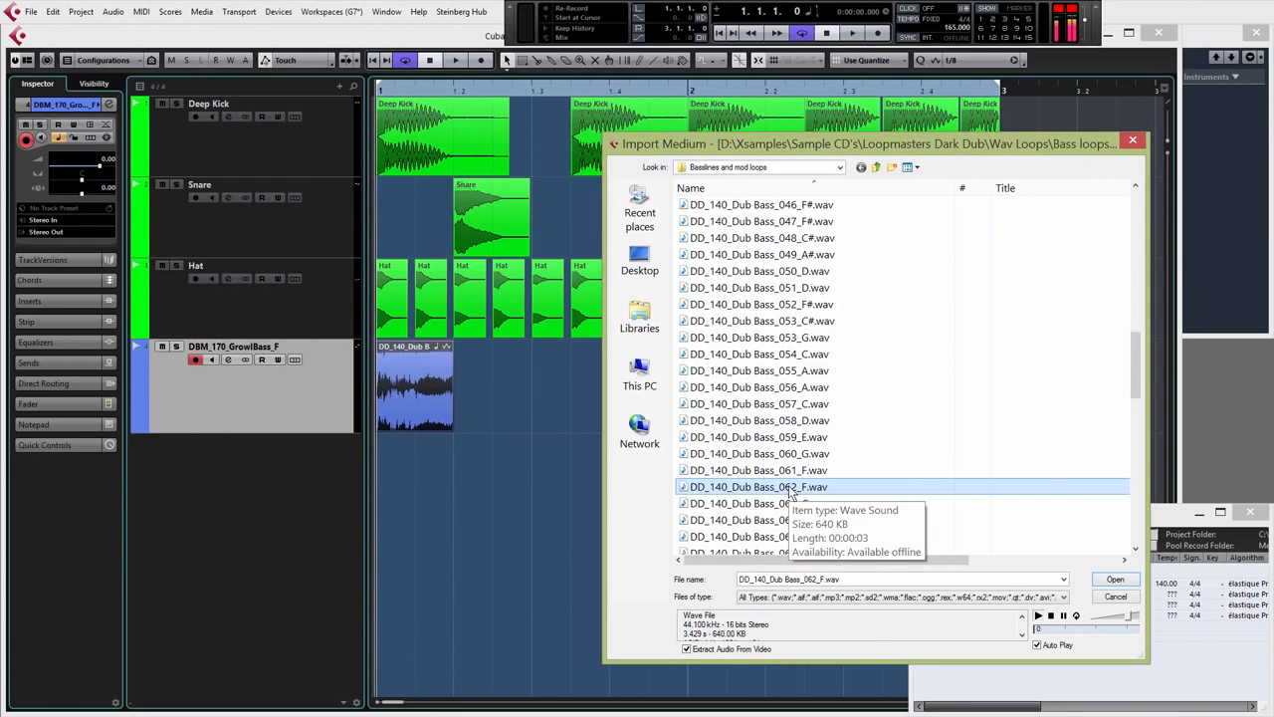
Import DD_140_Dub Bass_062_F.wav onto a new track spanning bars 1–2
{"action": "double_click", "coordinate": [791, 487]}
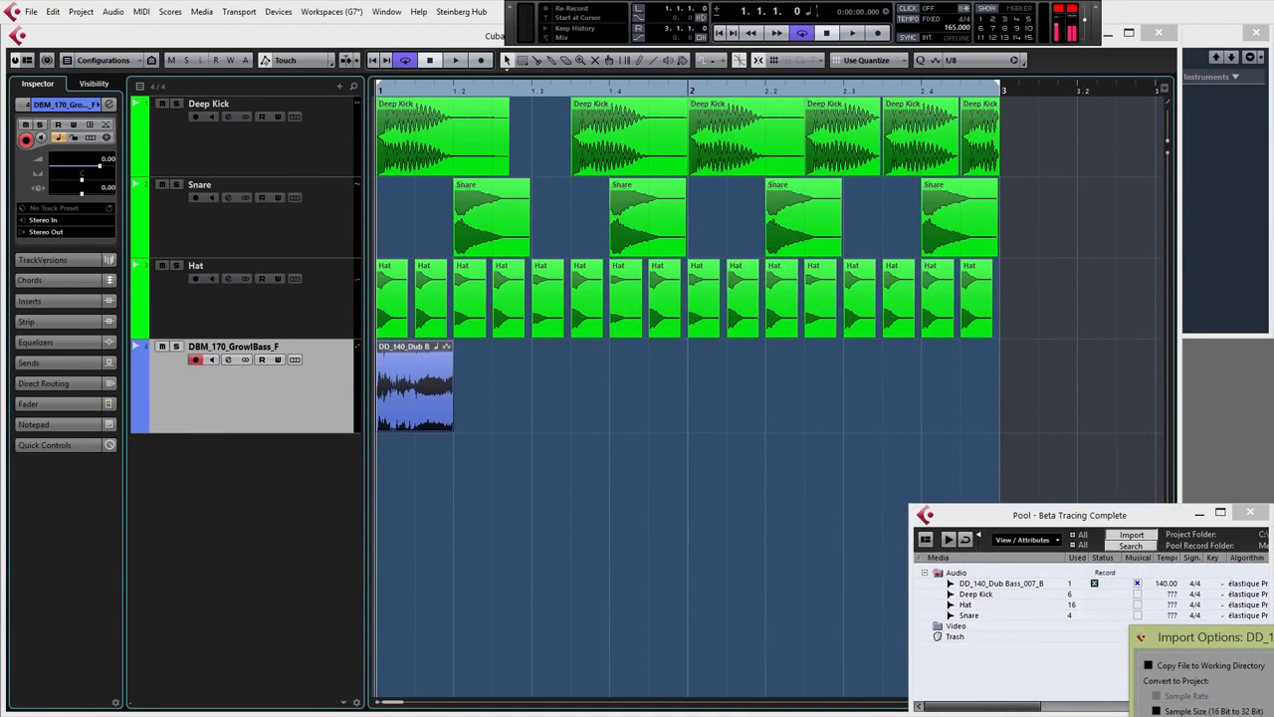
{"action": "key", "text": "Return"}
{"action": "left_click_drag", "start_coordinate": [1000, 593], "coordinate": [396, 490]}
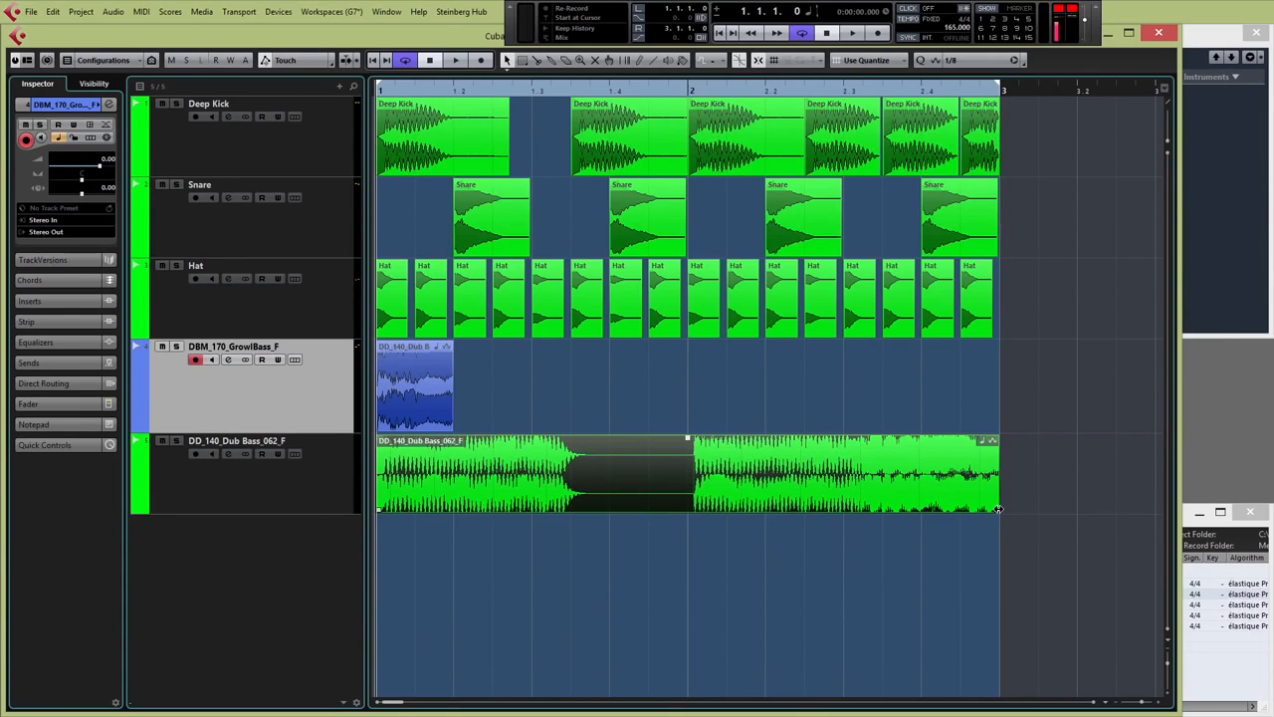
Cut the 062_F event to about three beats and move it to start at bar 1.3
{"action": "left_click_drag", "start_coordinate": [997, 509], "coordinate": [597, 495]}
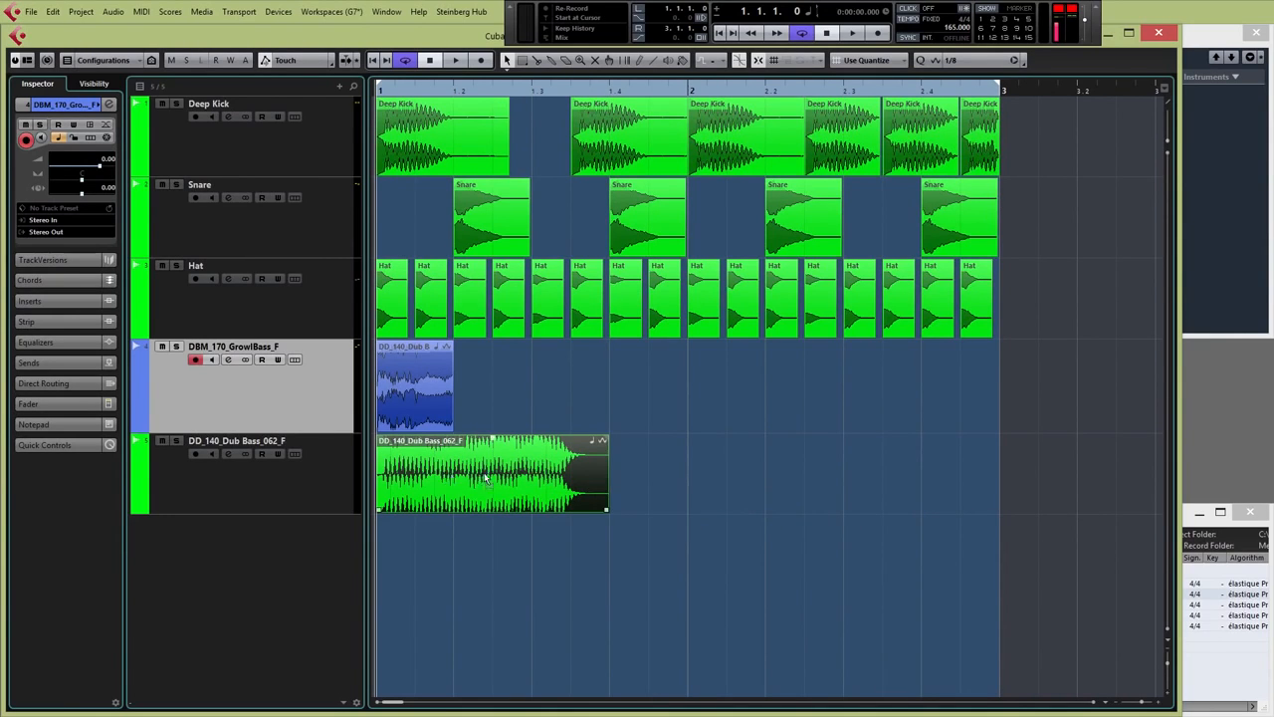
{"action": "left_click_drag", "start_coordinate": [485, 478], "coordinate": [594, 478]}
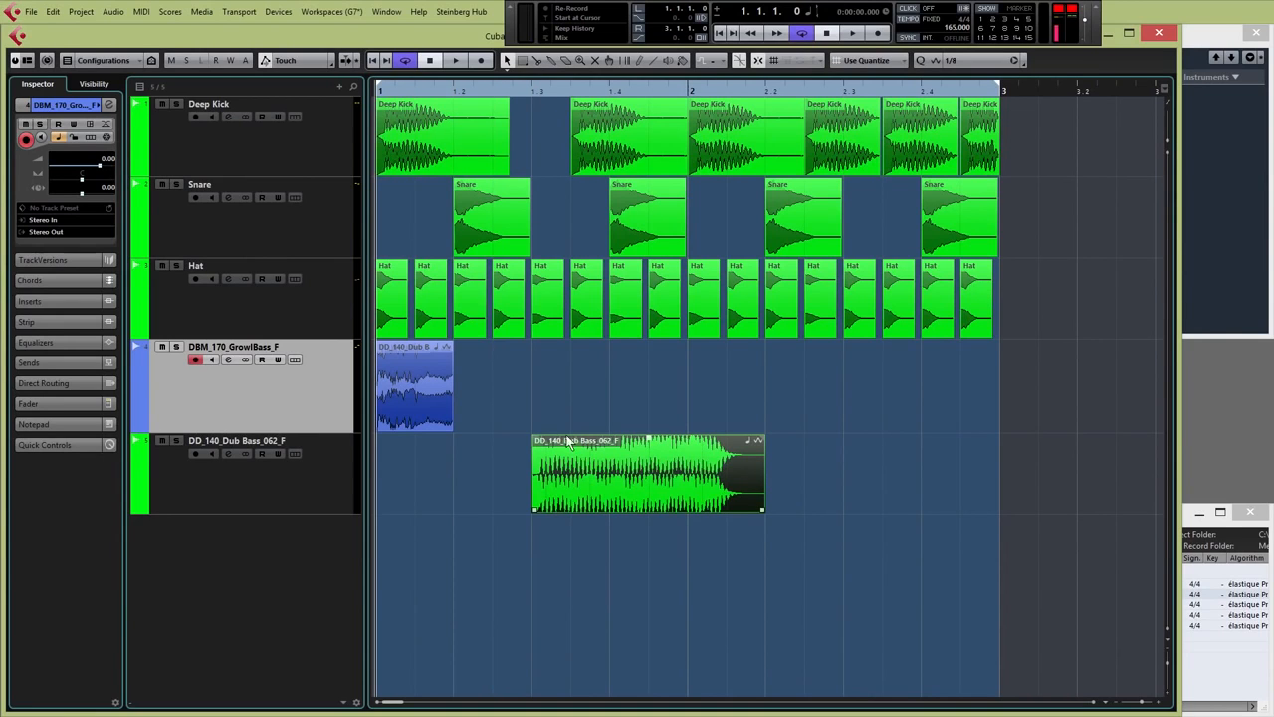
{"action": "key", "text": "g"}
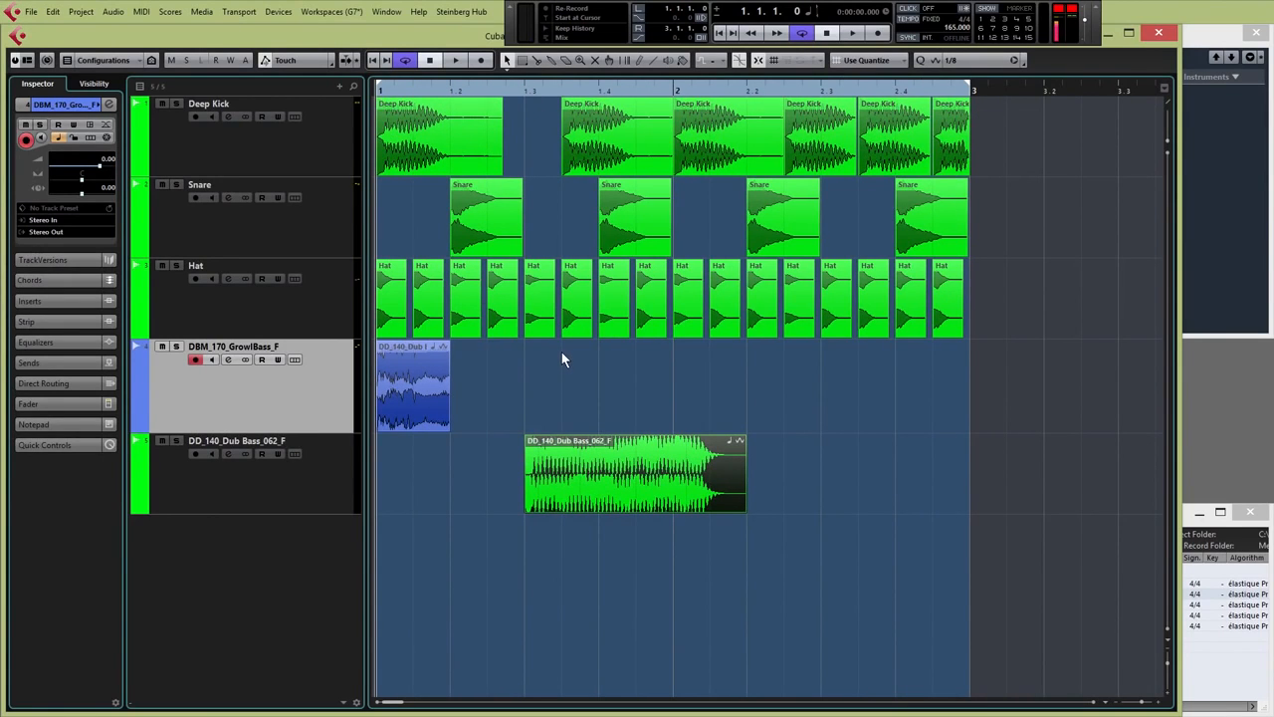
Play the arrangement from the start to audition the repositioned 062_F bass
{"action": "key", "text": "space"}
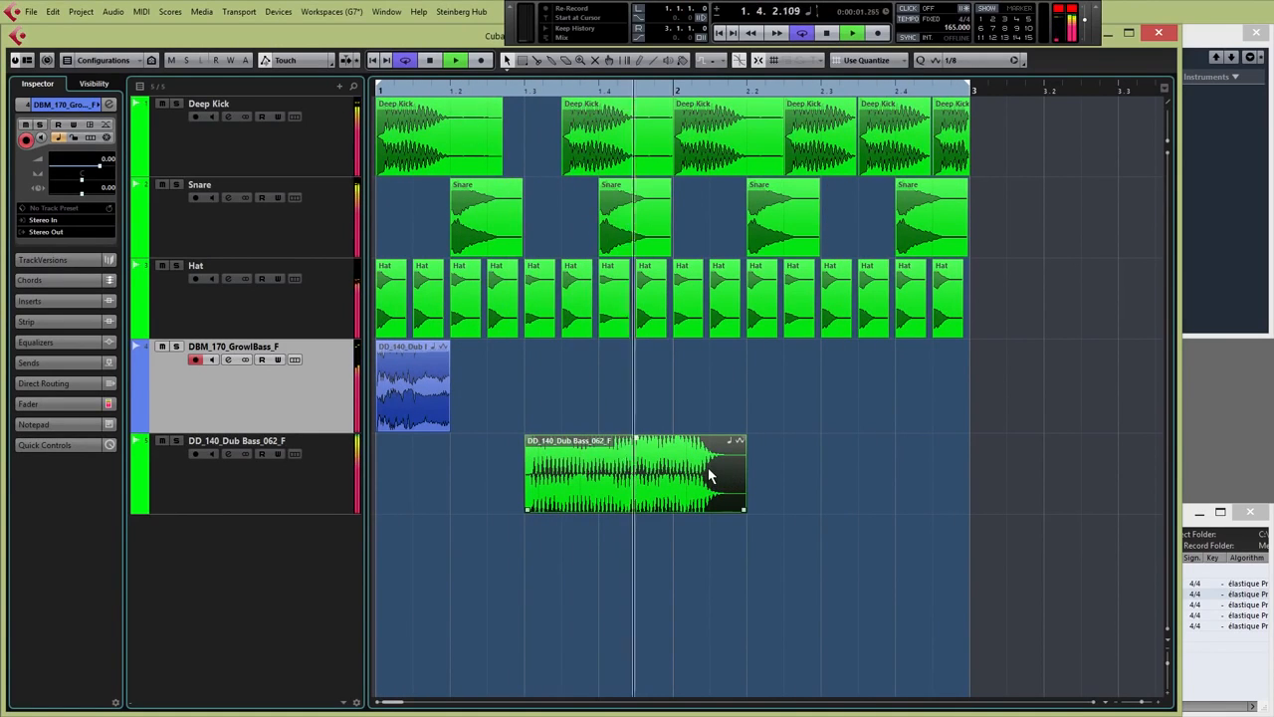
{"action": "key", "text": "space"}
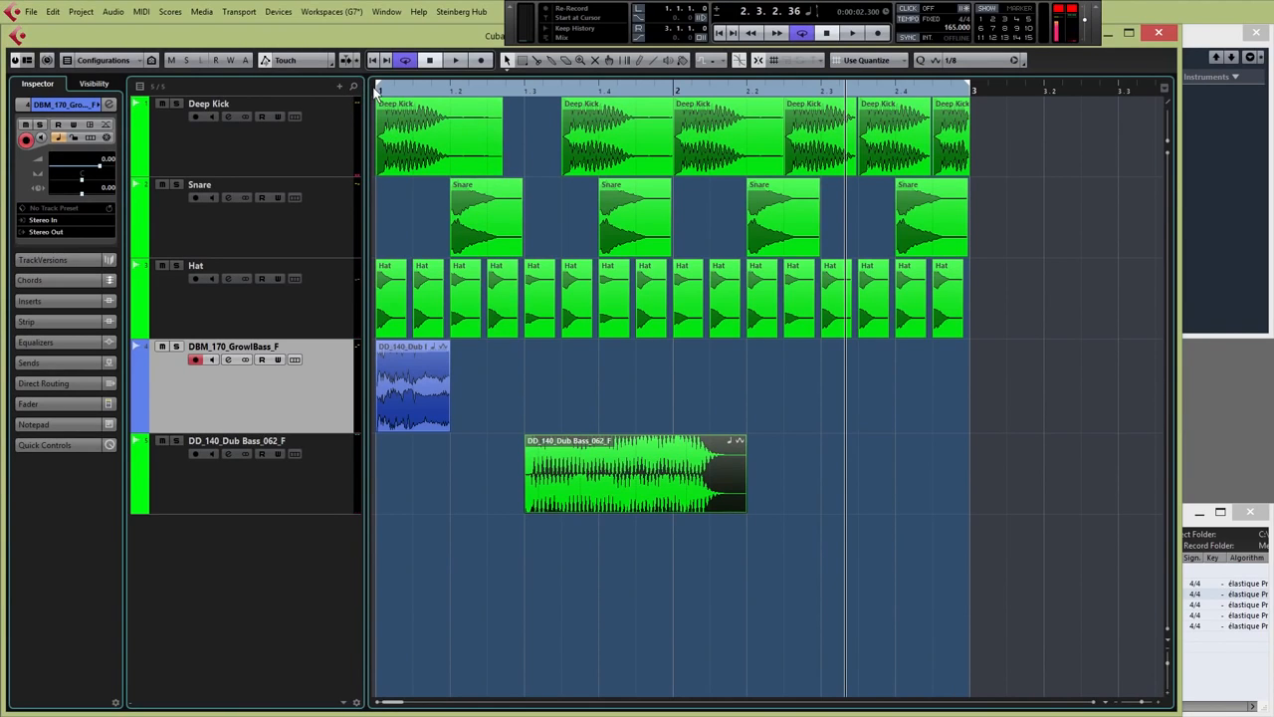
{"action": "left_click", "coordinate": [376, 90]}
{"action": "key", "text": "space"}
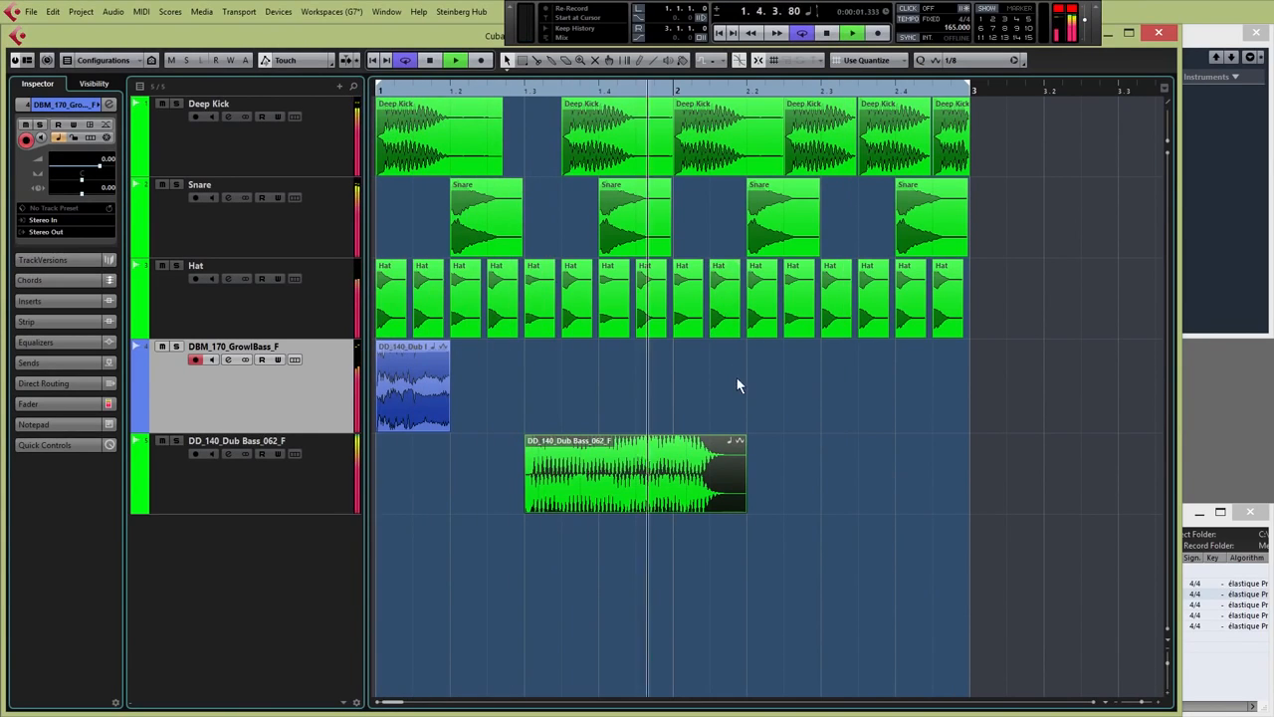
{"action": "key", "text": "space"}
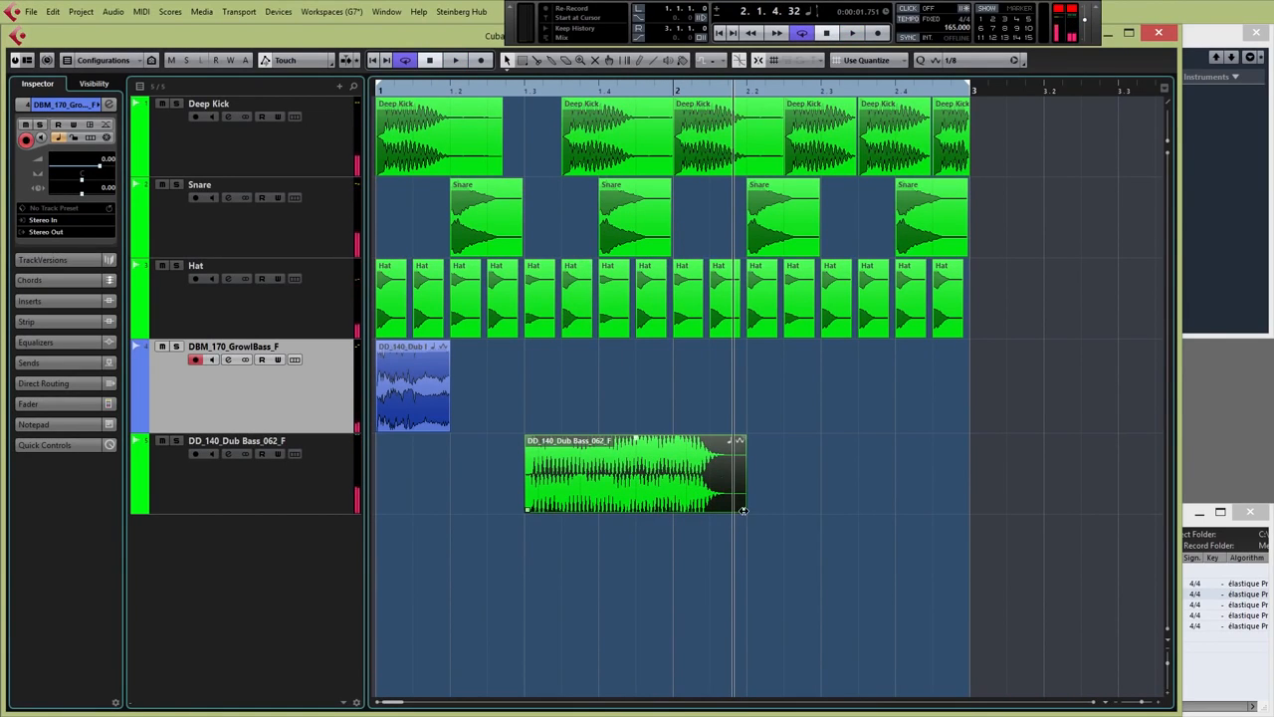
Switch to Sizing Applies Time Stretch and stretch the 062_F event to end at bar 2.1.3
{"action": "left_click", "coordinate": [507, 62]}
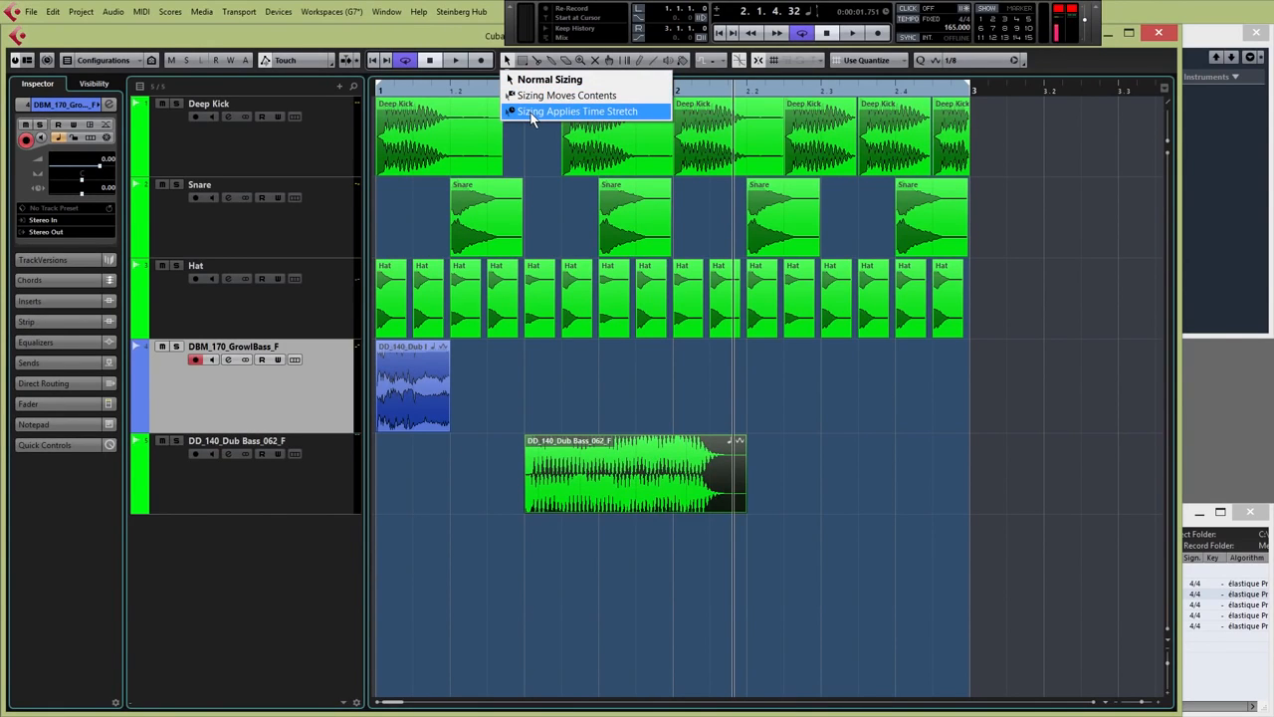
{"action": "left_click", "coordinate": [532, 113]}
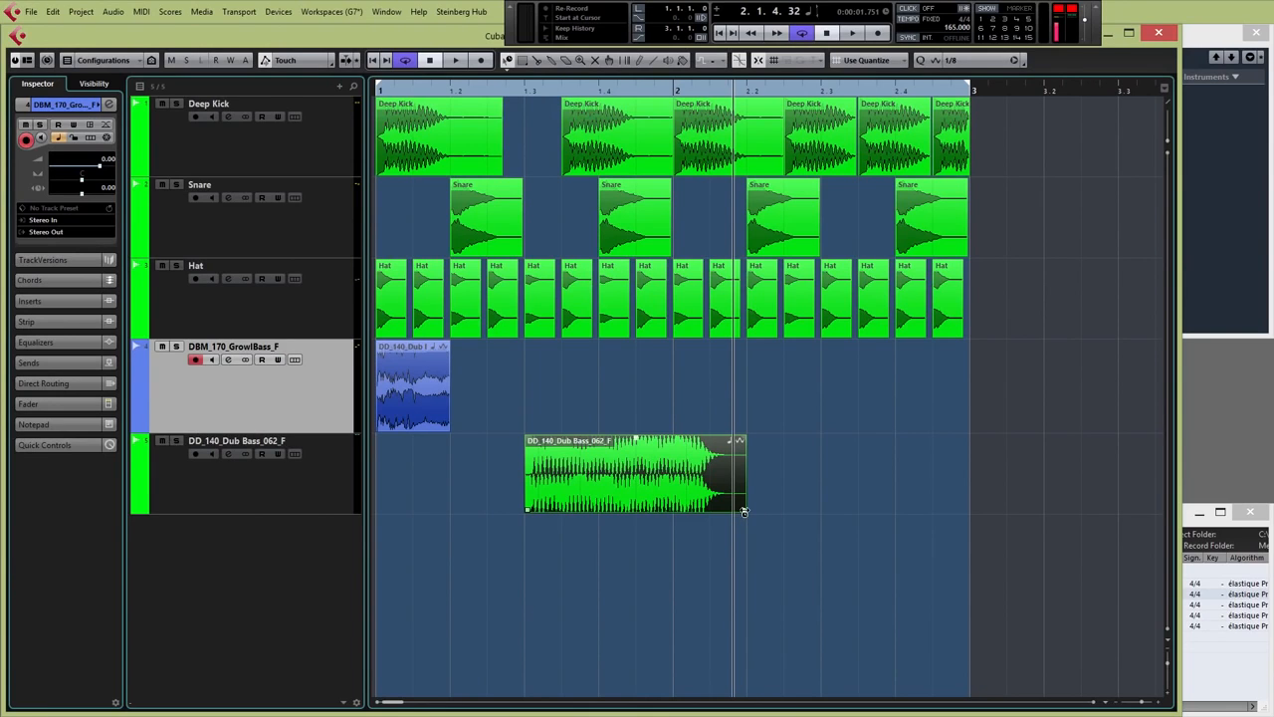
{"action": "left_click_drag", "start_coordinate": [743, 511], "coordinate": [719, 511]}
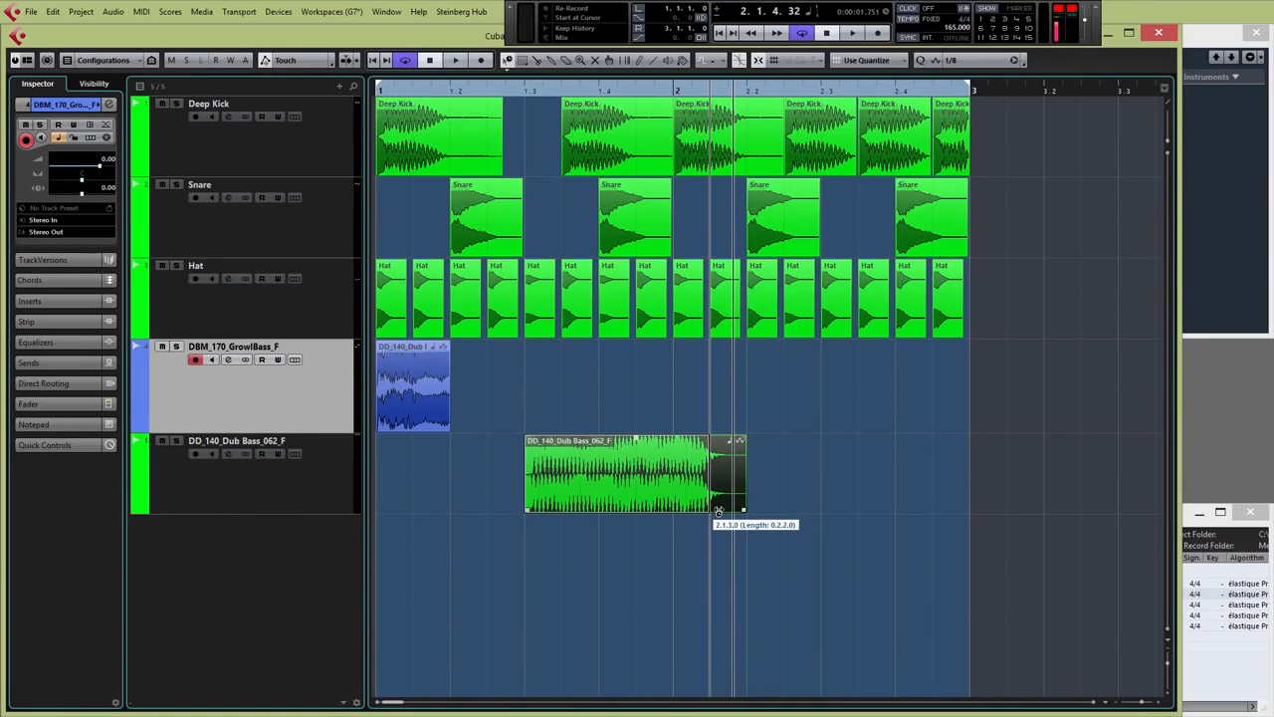
{"action": "left_click_drag", "start_coordinate": [718, 511], "coordinate": [718, 511]}
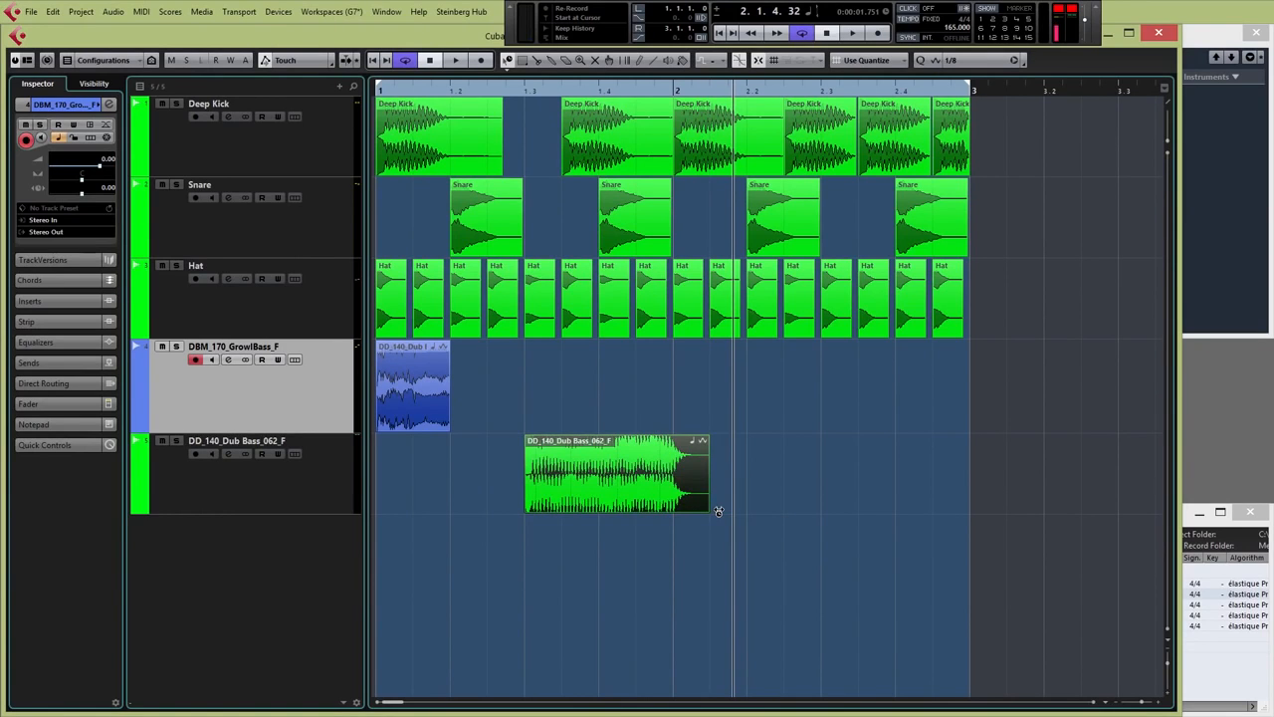
Play the arrangement from the start and return to the plain Object Selection tool
{"action": "left_click", "coordinate": [378, 92]}
{"action": "key", "text": "space"}
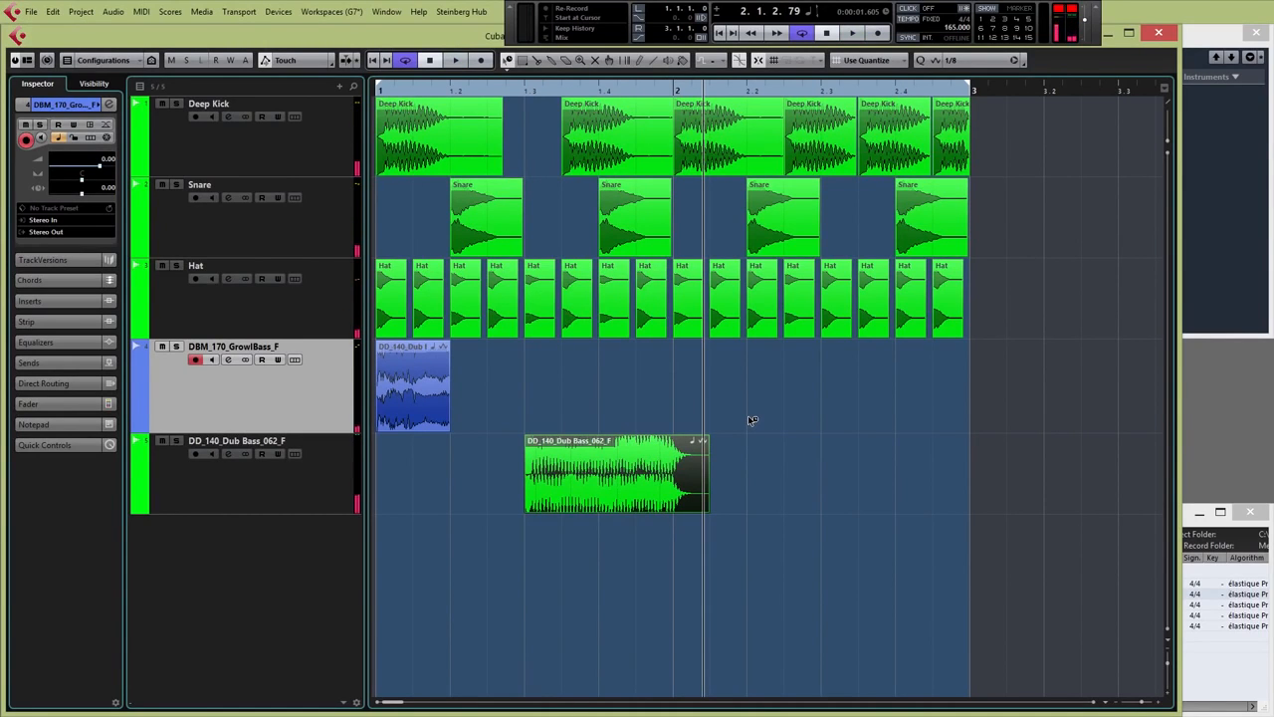
{"action": "key", "text": "1"}
{"action": "left_click", "coordinate": [1211, 683]}
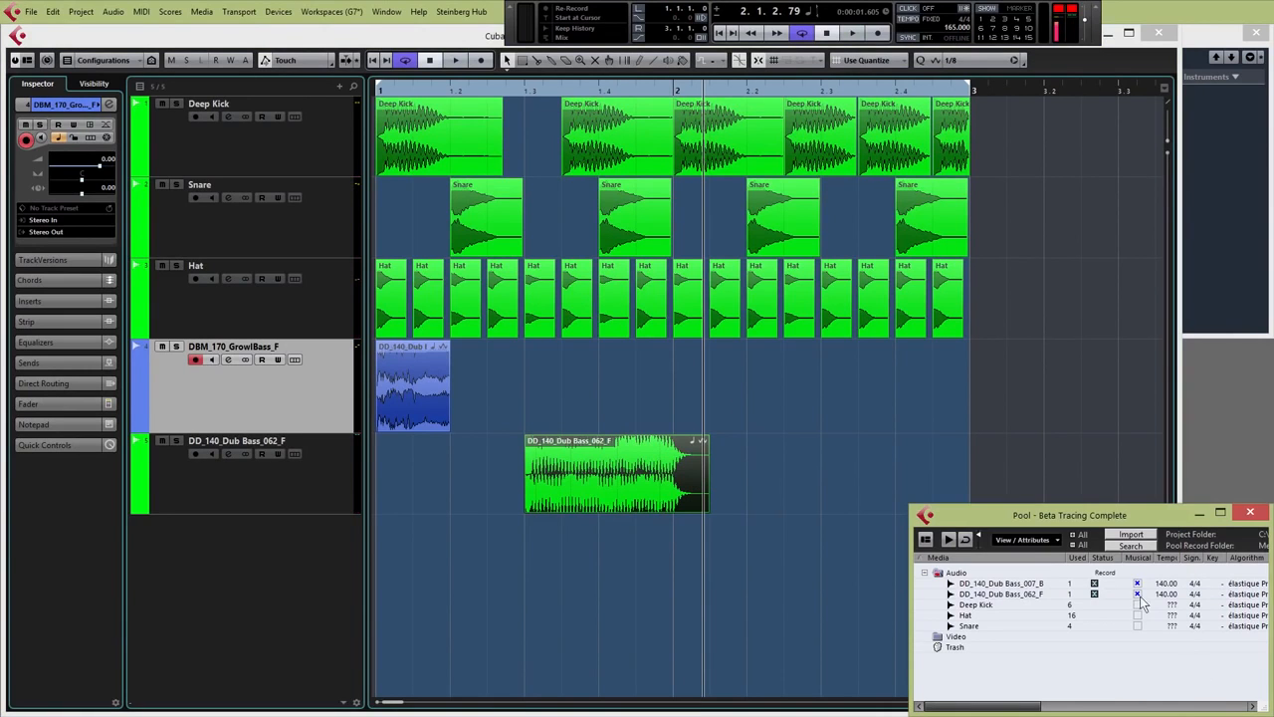
Audition Dub Bass loops including 014_F# and 010_A# in the import browser
{"action": "left_click", "coordinate": [1128, 541]}
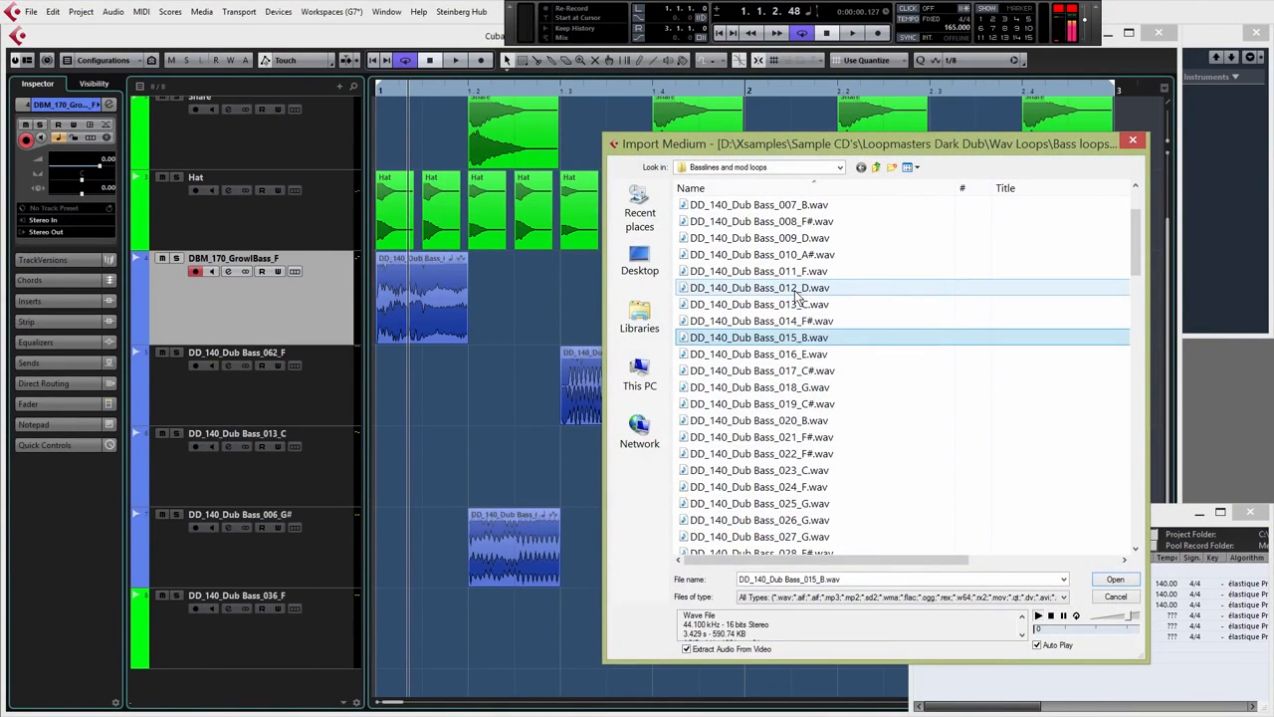
{"action": "left_click", "coordinate": [786, 287]}
{"action": "left_click", "coordinate": [792, 322]}
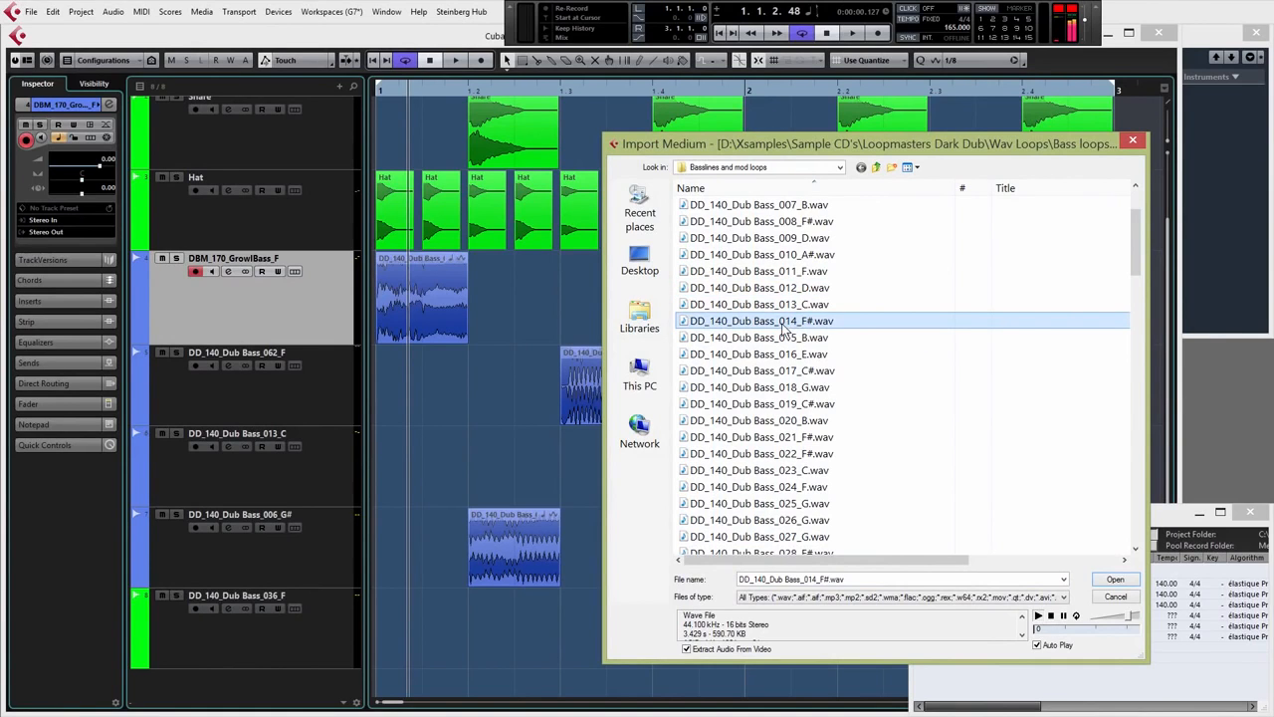
{"action": "left_click", "coordinate": [786, 254]}
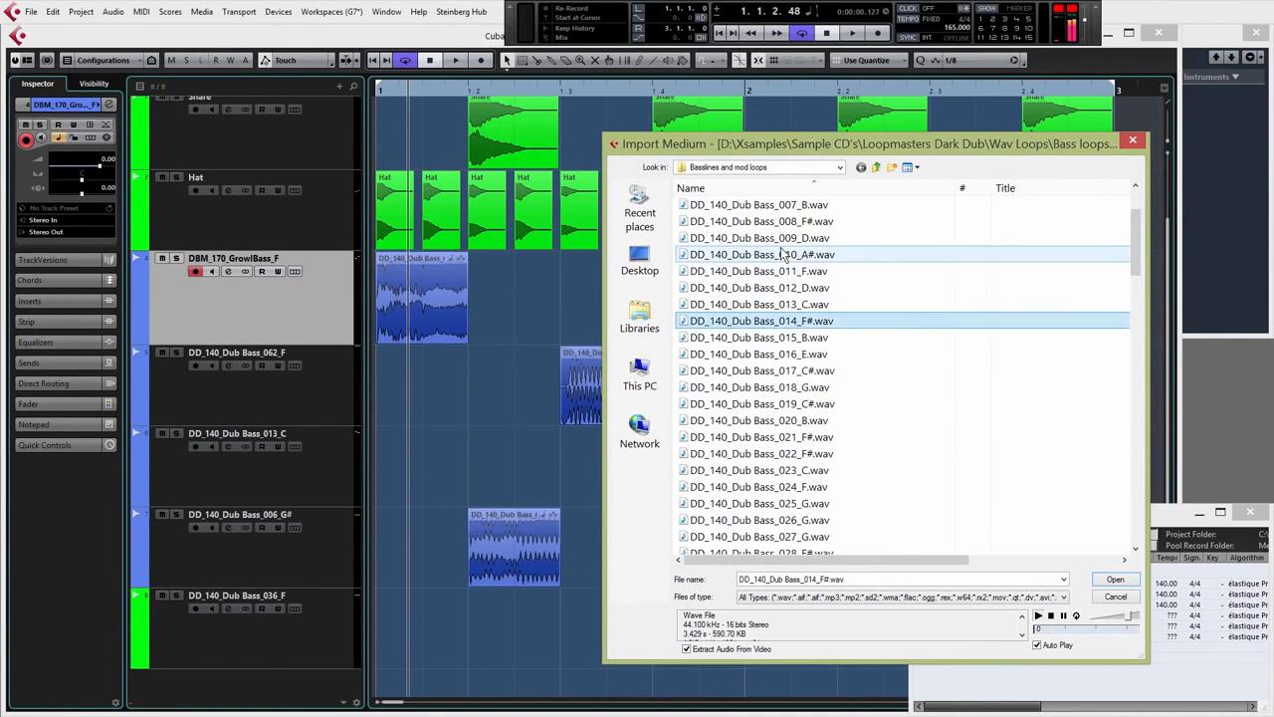
Import DD_140_Dub Bass_014_F#.wav onto track 013_C at bar 2 and play from bar 1
{"action": "double_click", "coordinate": [776, 320]}
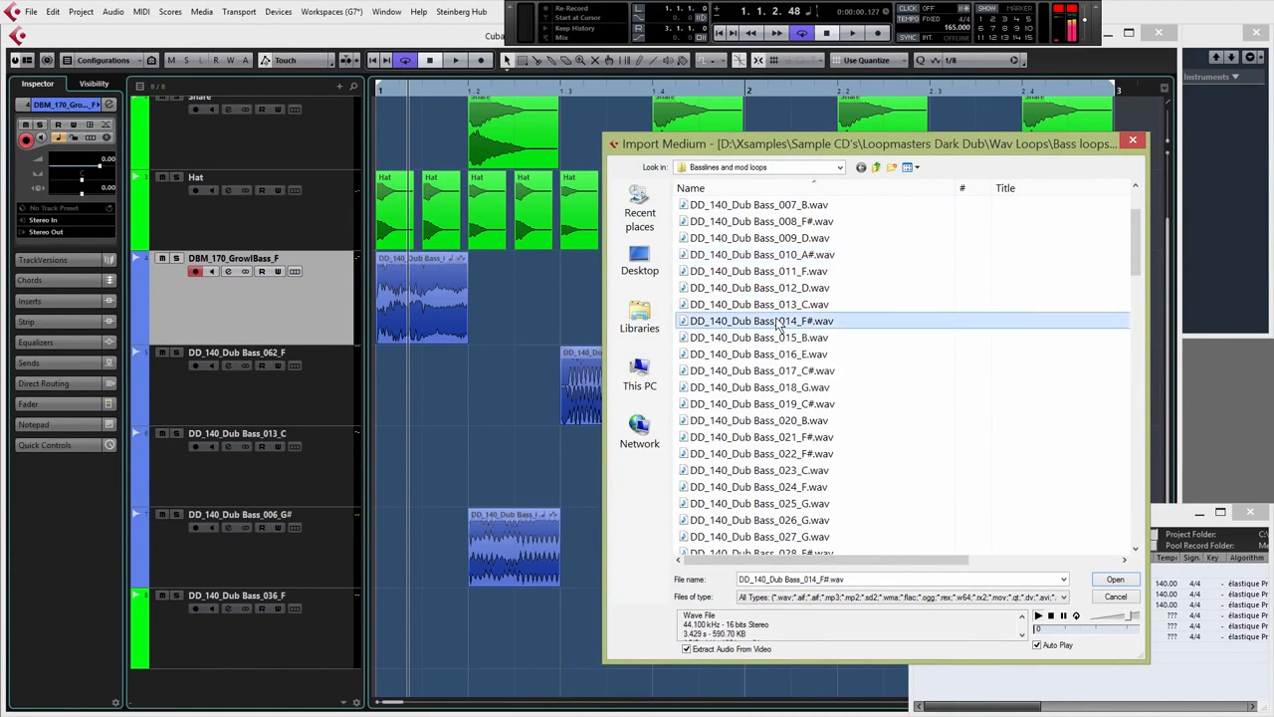
{"action": "left_click_drag", "start_coordinate": [1193, 633], "coordinate": [956, 445]}
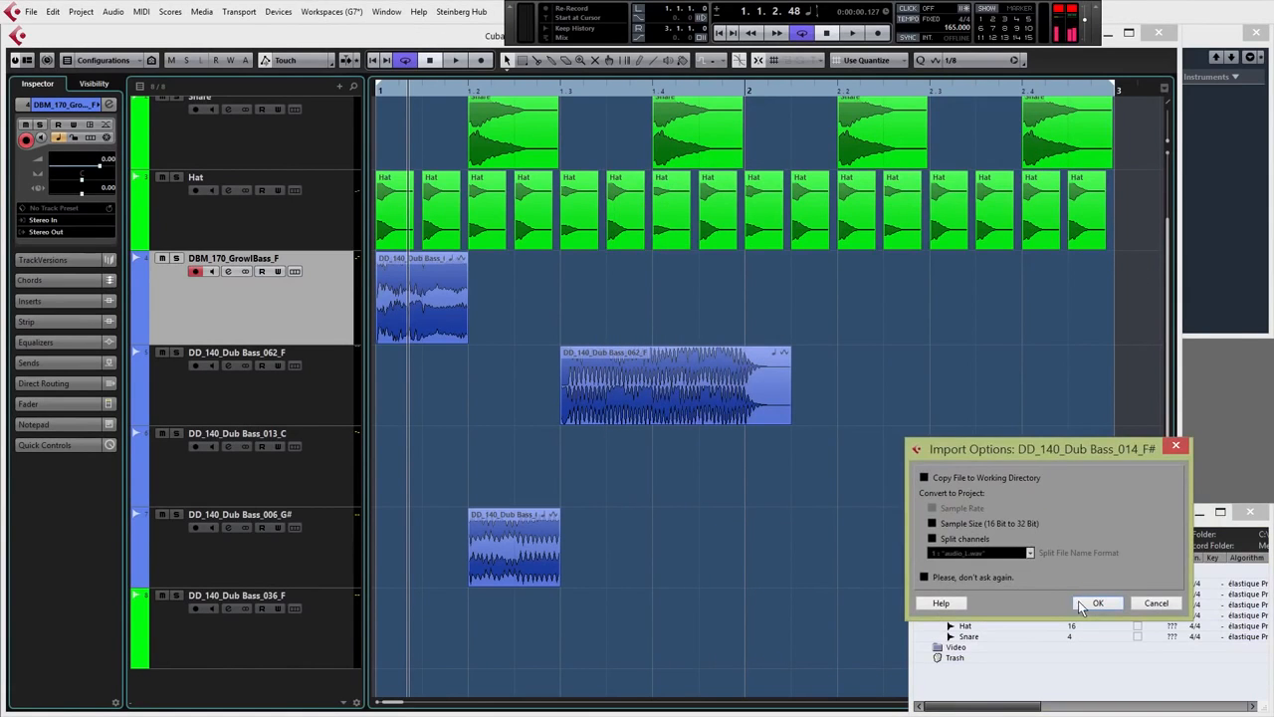
{"action": "left_click", "coordinate": [1078, 600]}
{"action": "left_click_drag", "start_coordinate": [1001, 610], "coordinate": [746, 473]}
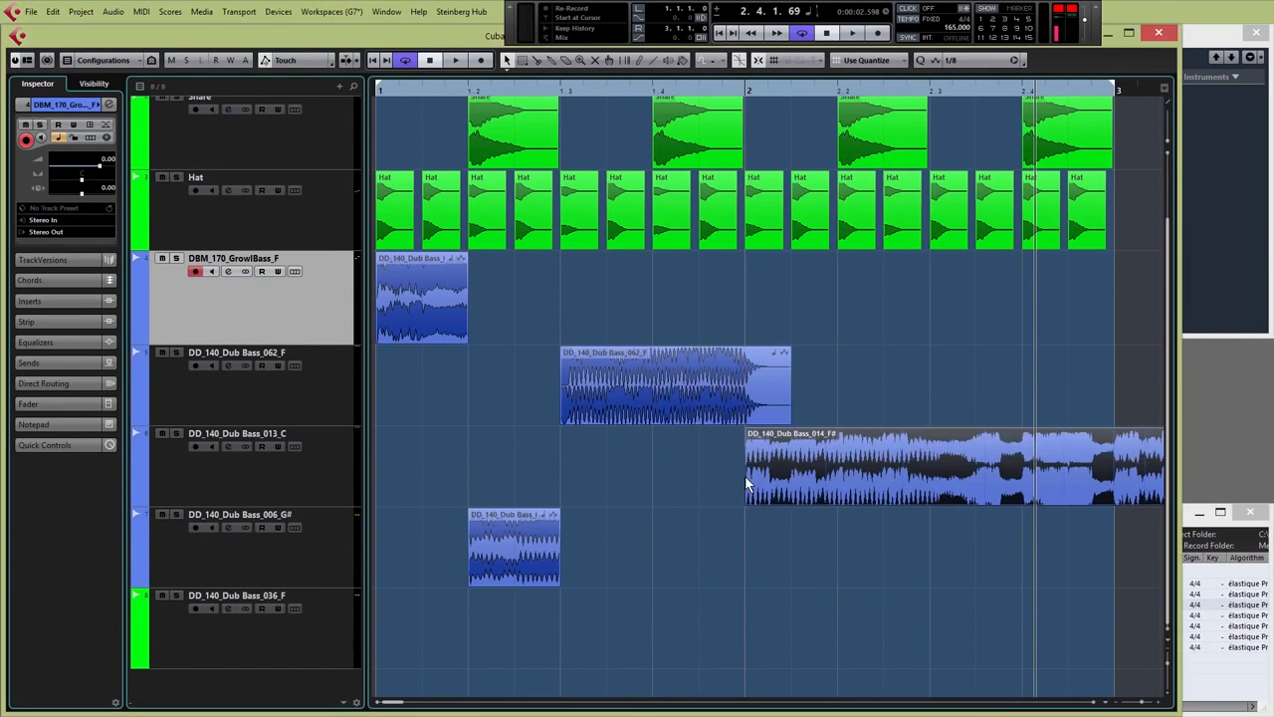
{"action": "left_click", "coordinate": [386, 89]}
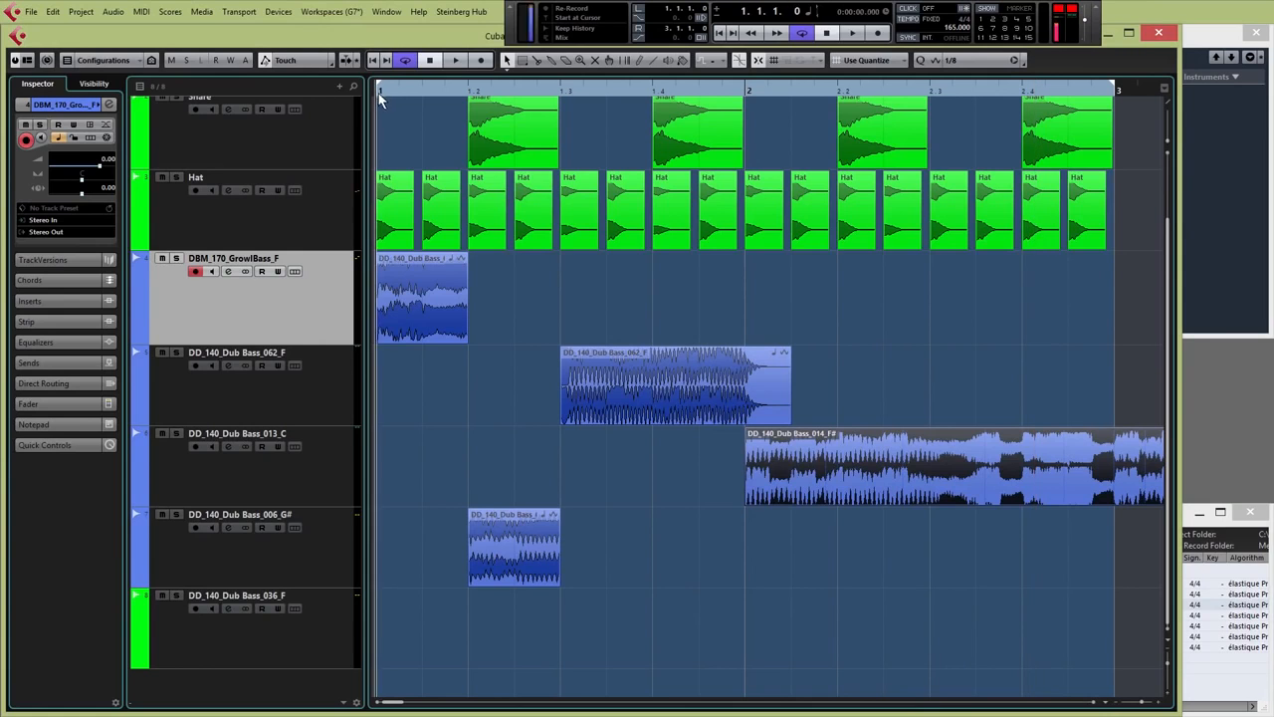
{"action": "key", "text": "space"}
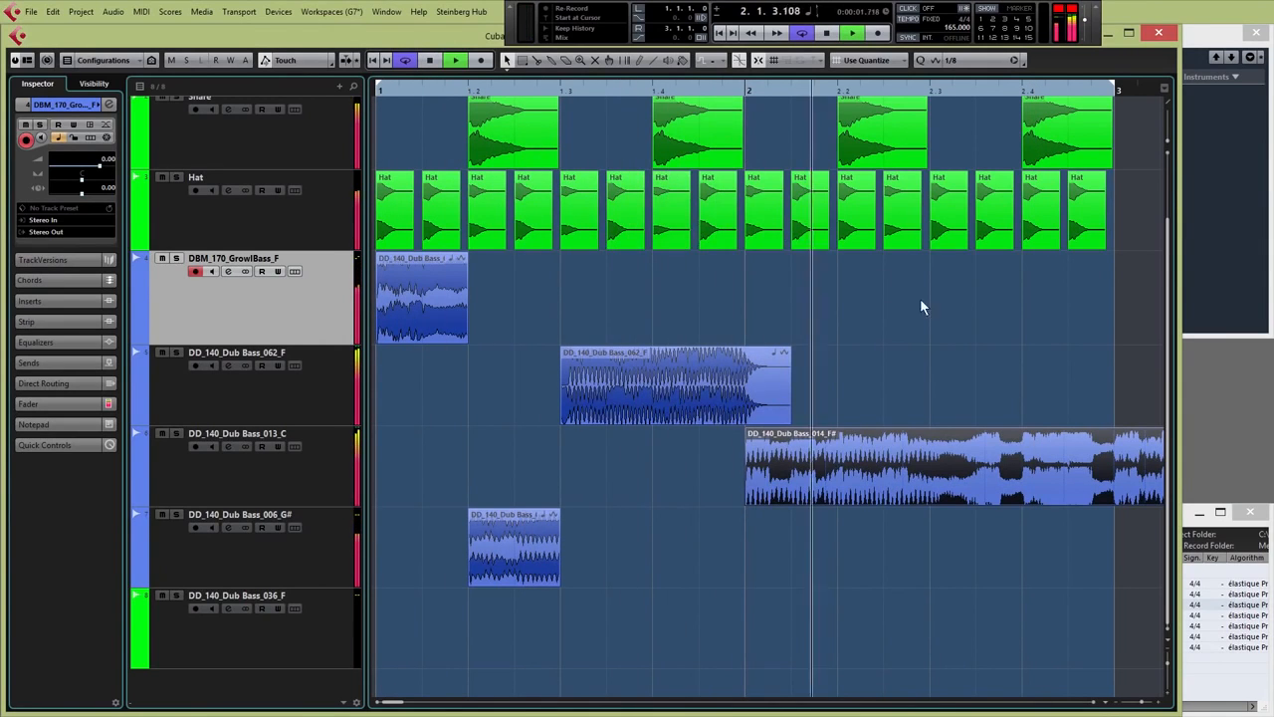
Split the 014_F# event at bar 2.4 with the Split tool and delete the part after the cut
{"action": "right_click", "coordinate": [981, 350]}
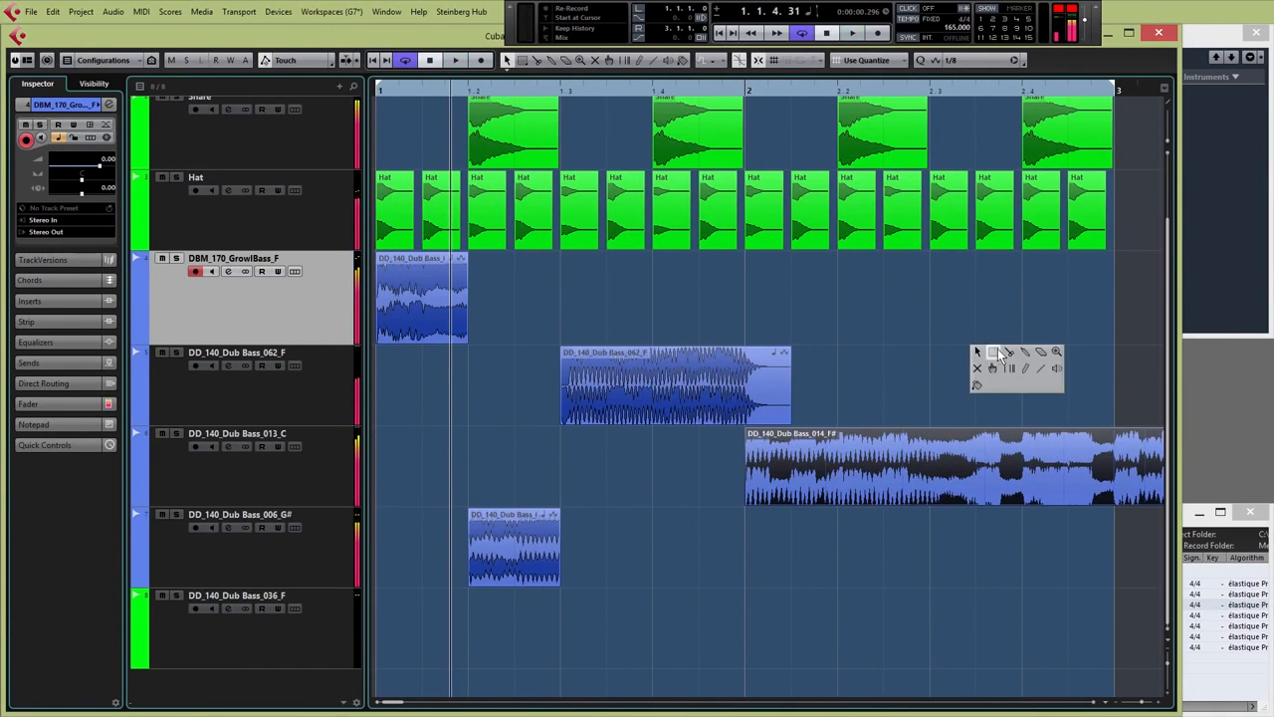
{"action": "left_click", "coordinate": [1015, 350]}
{"action": "left_click", "coordinate": [1025, 438]}
{"action": "key", "text": "1"}
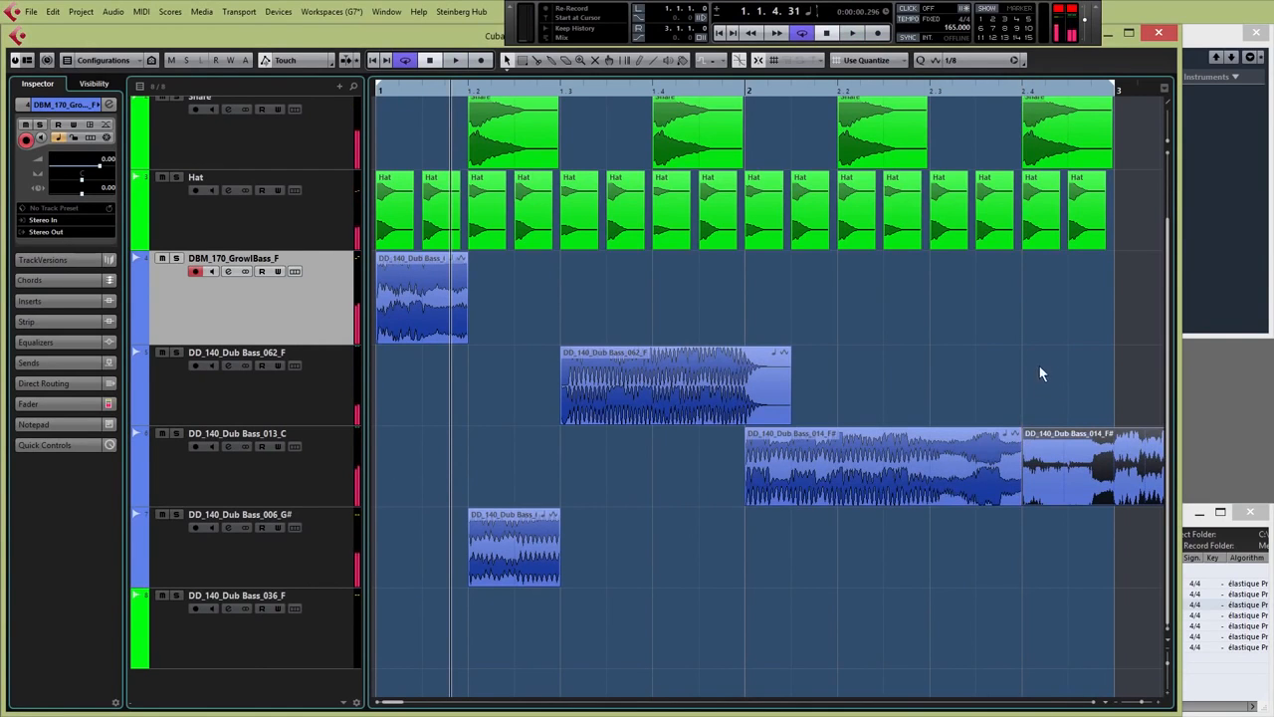
{"action": "right_click", "coordinate": [1015, 409]}
{"action": "left_click", "coordinate": [1017, 404]}
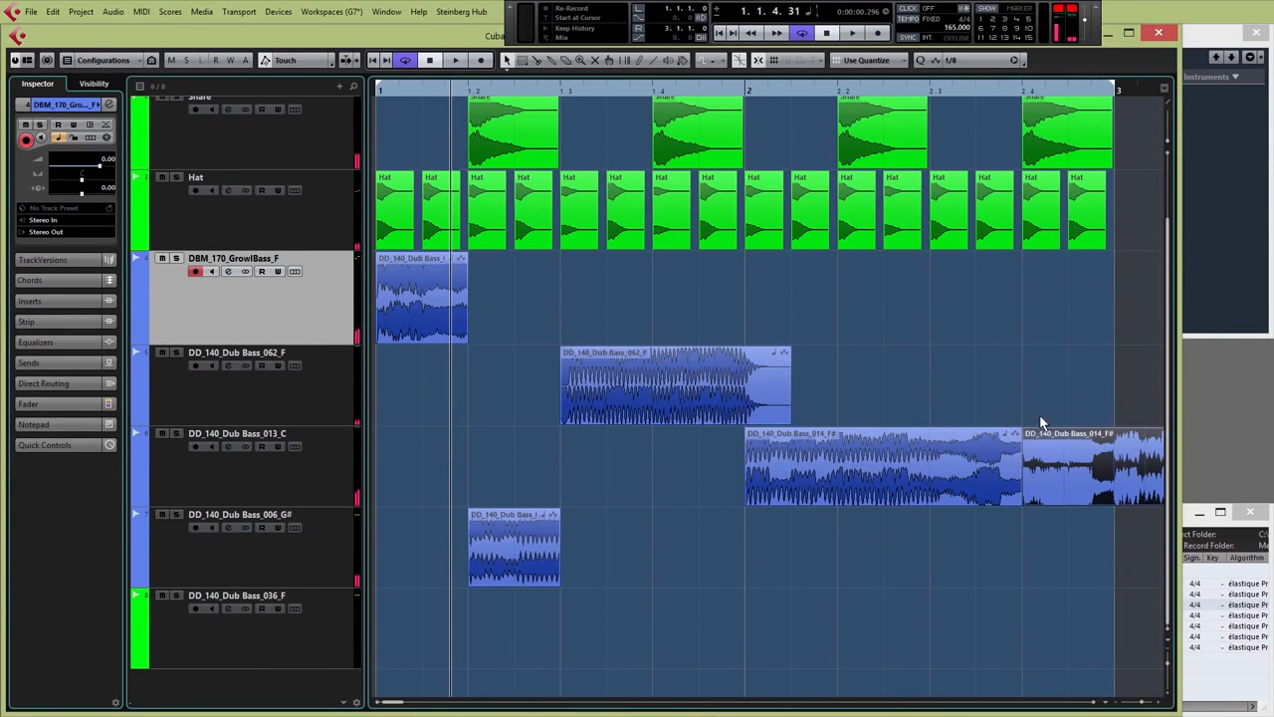
{"action": "right_click", "coordinate": [1016, 404]}
{"action": "left_click", "coordinate": [1048, 404]}
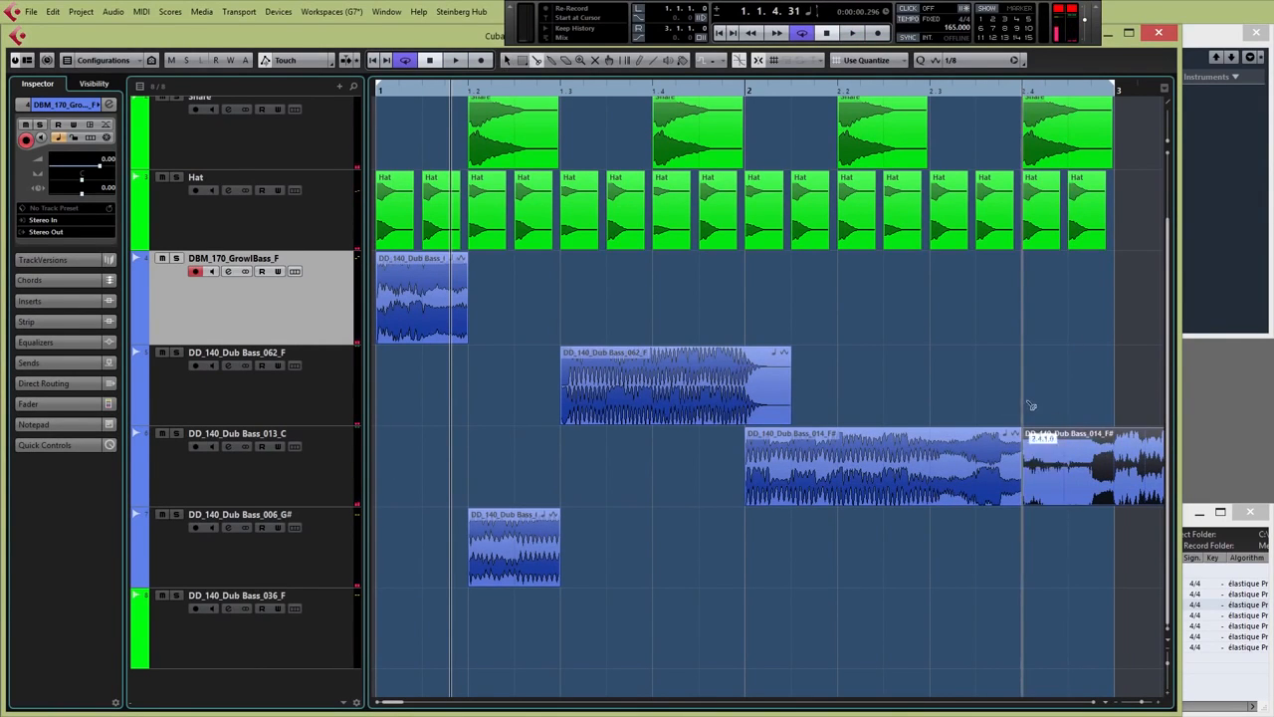
{"action": "key", "text": "1"}
{"action": "key", "text": "Delete"}
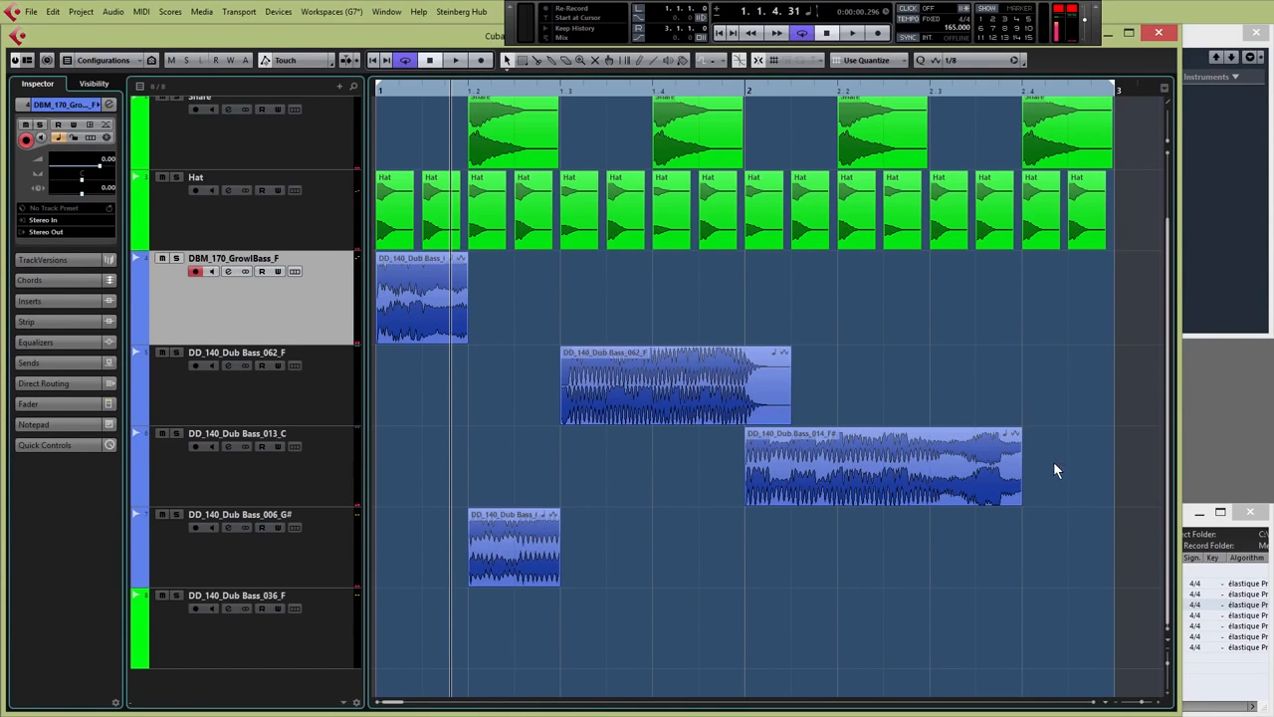
{"action": "left_click", "coordinate": [376, 91]}
Copy the bar 1 bass chop to bar 2.4 on the GrowlBass track and shift its audio
{"action": "key", "text": "g"}
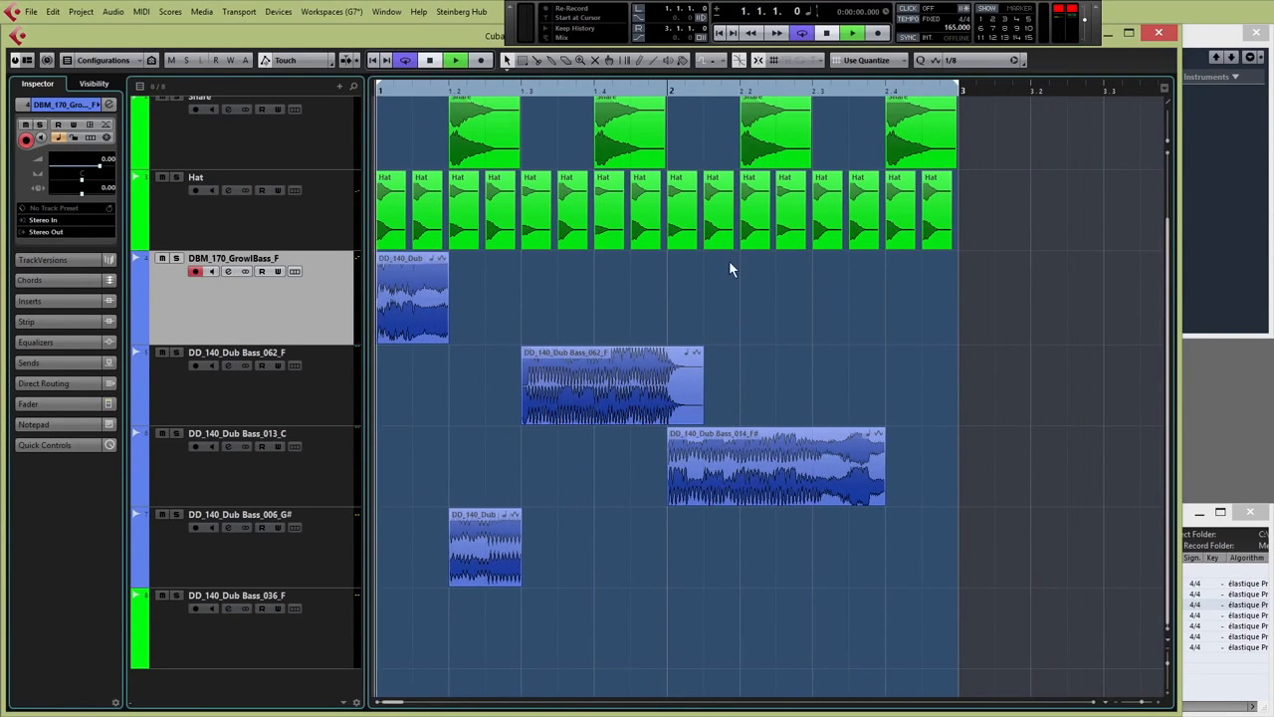
{"action": "key", "text": "space"}
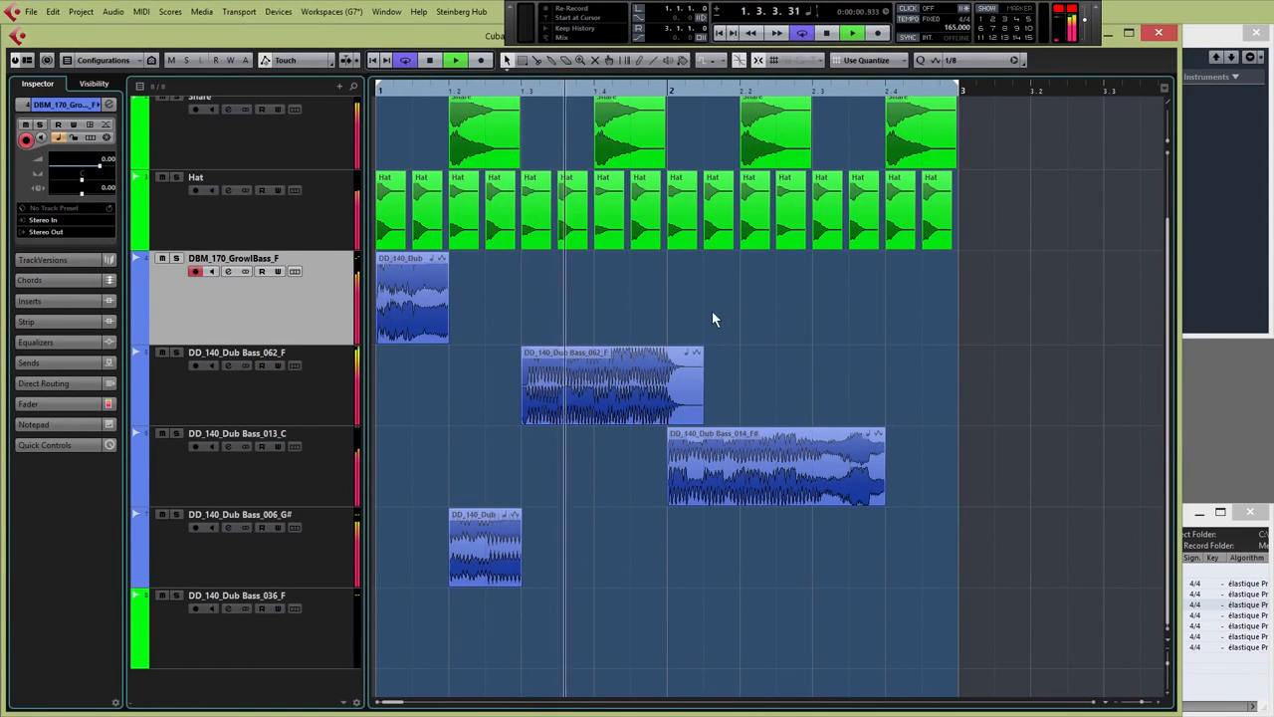
{"action": "key", "text": "space"}
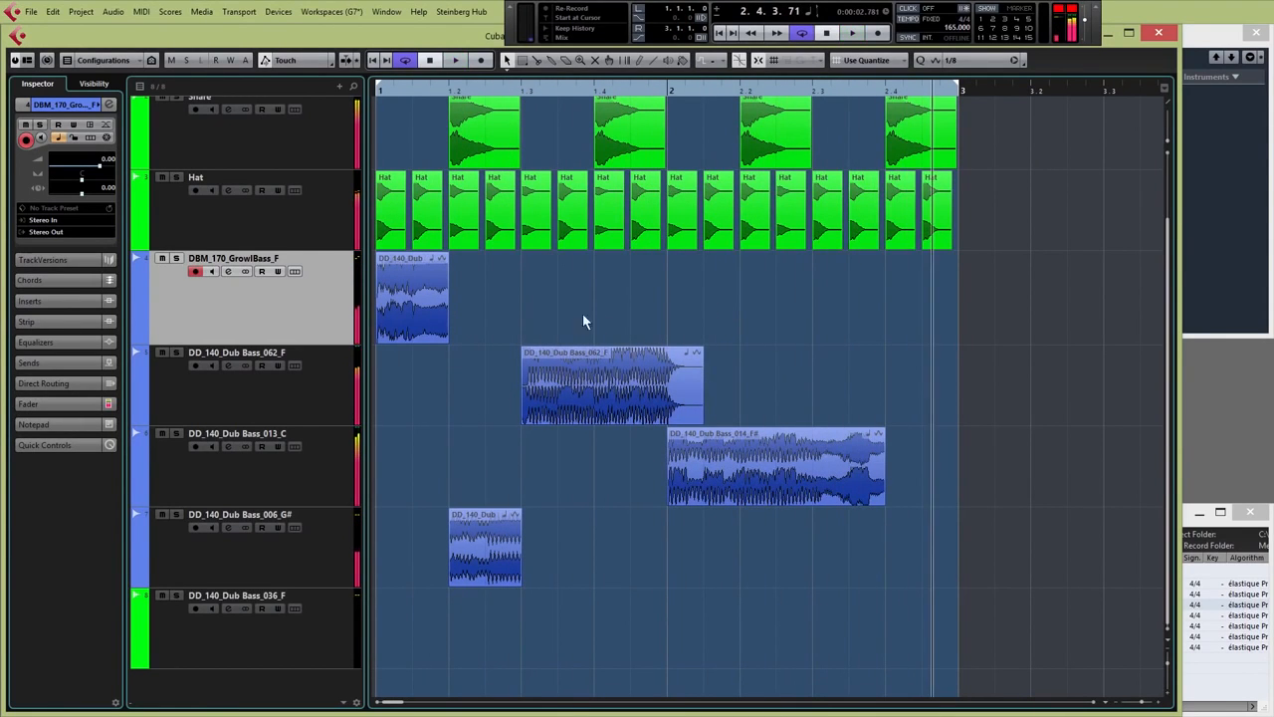
{"action": "left_click", "coordinate": [883, 91]}
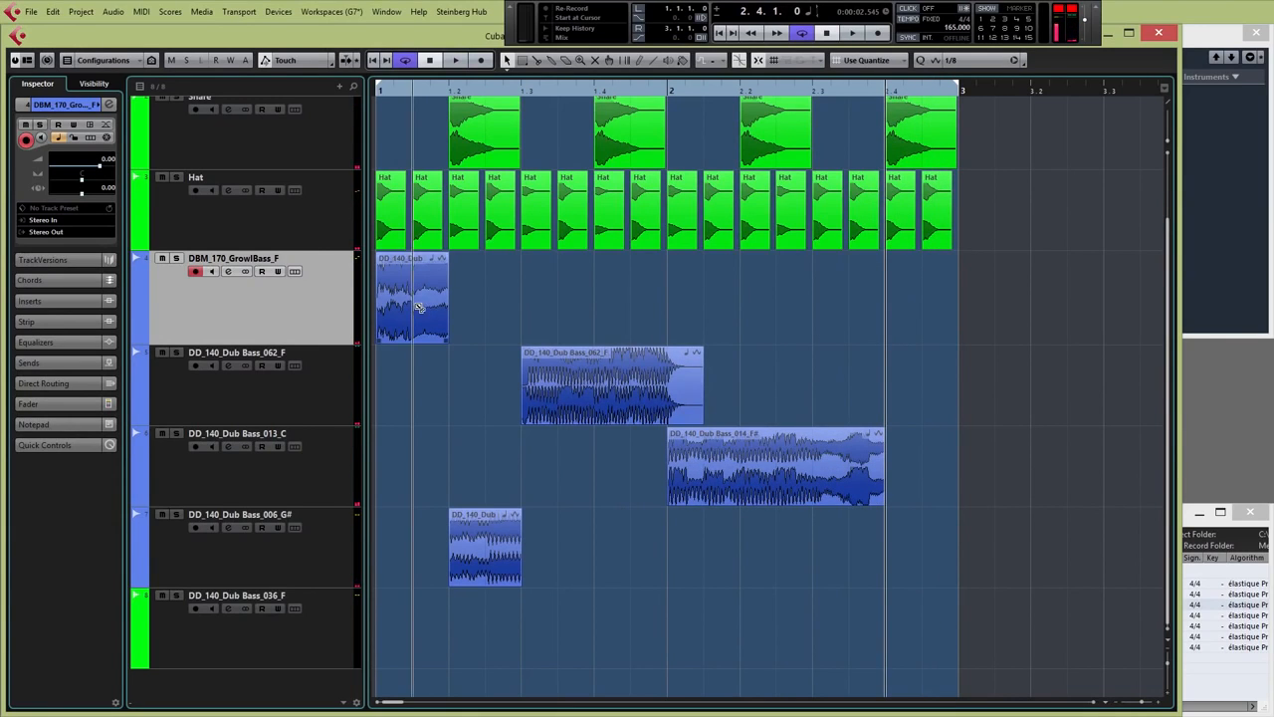
{"action": "left_click_drag", "start_coordinate": [428, 312], "coordinate": [920, 320]}
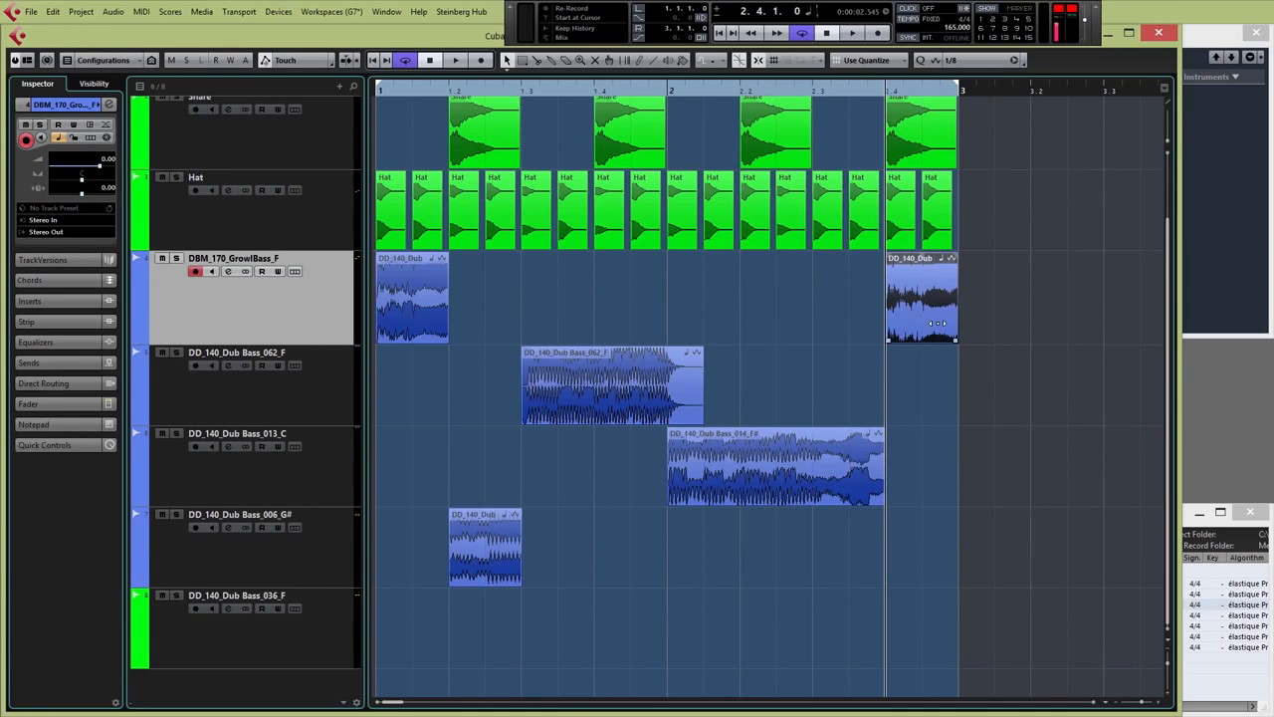
{"action": "left_click_drag", "start_coordinate": [932, 321], "coordinate": [618, 321]}
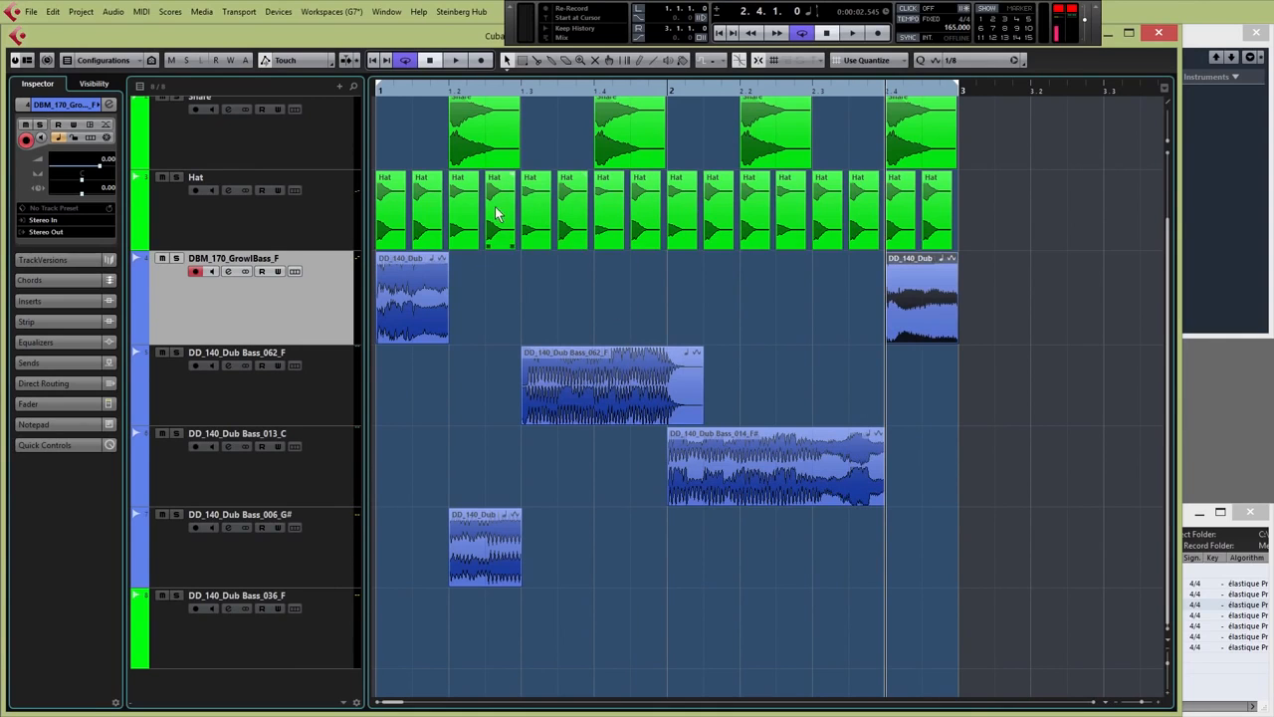
Audition from bar 1 while slipping the bar 2.4 chop's audio to a different loop section
{"action": "left_click", "coordinate": [378, 92]}
{"action": "key", "text": "space"}
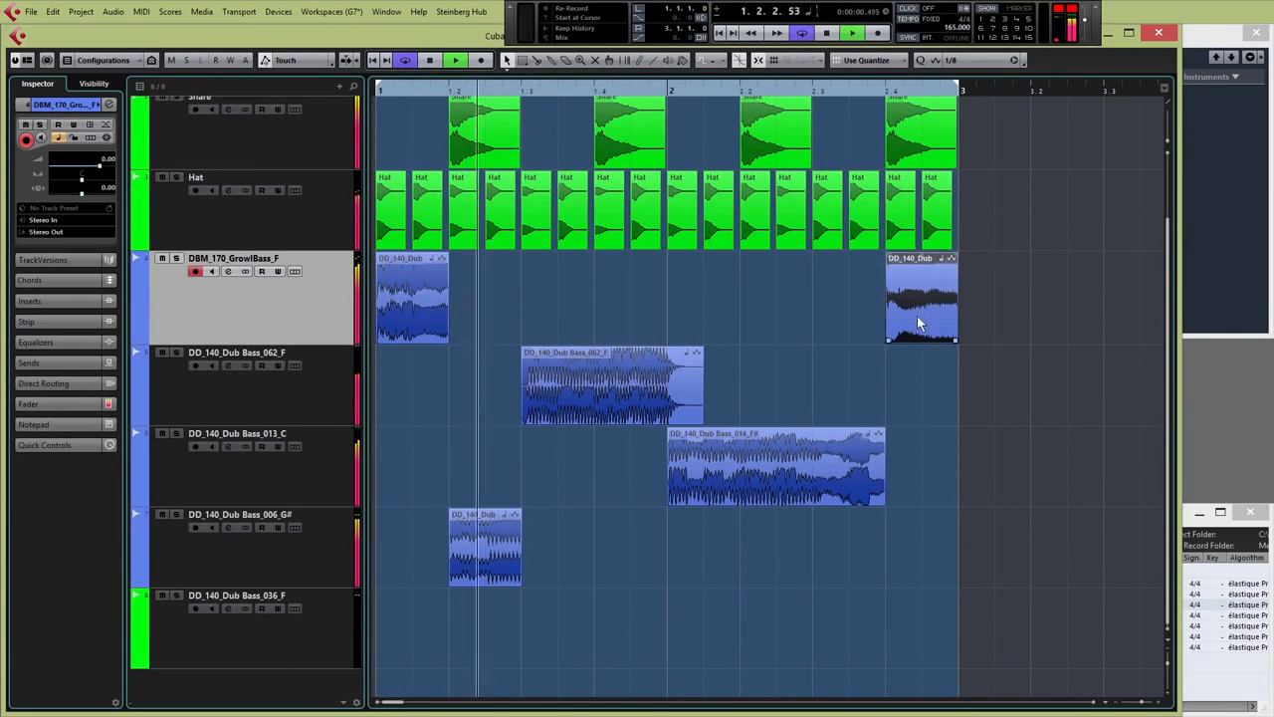
{"action": "left_click_drag", "start_coordinate": [917, 315], "coordinate": [818, 325]}
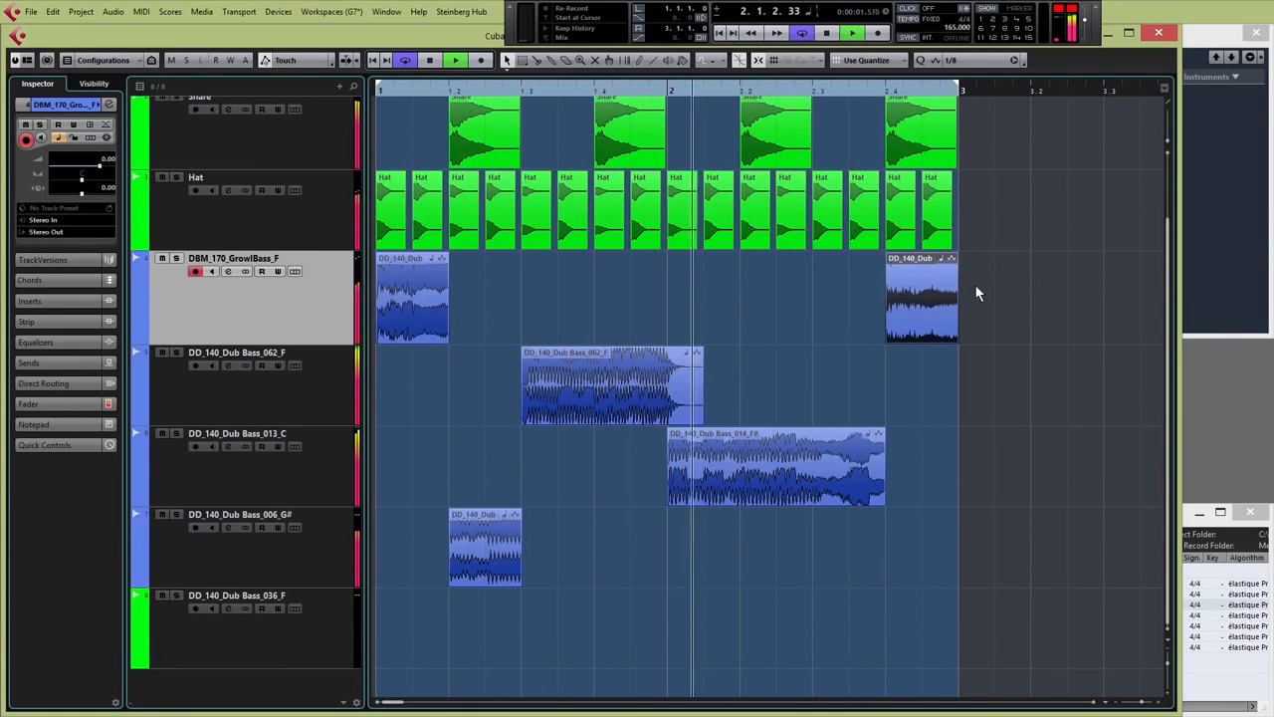
{"action": "left_click_drag", "start_coordinate": [937, 316], "coordinate": [747, 321]}
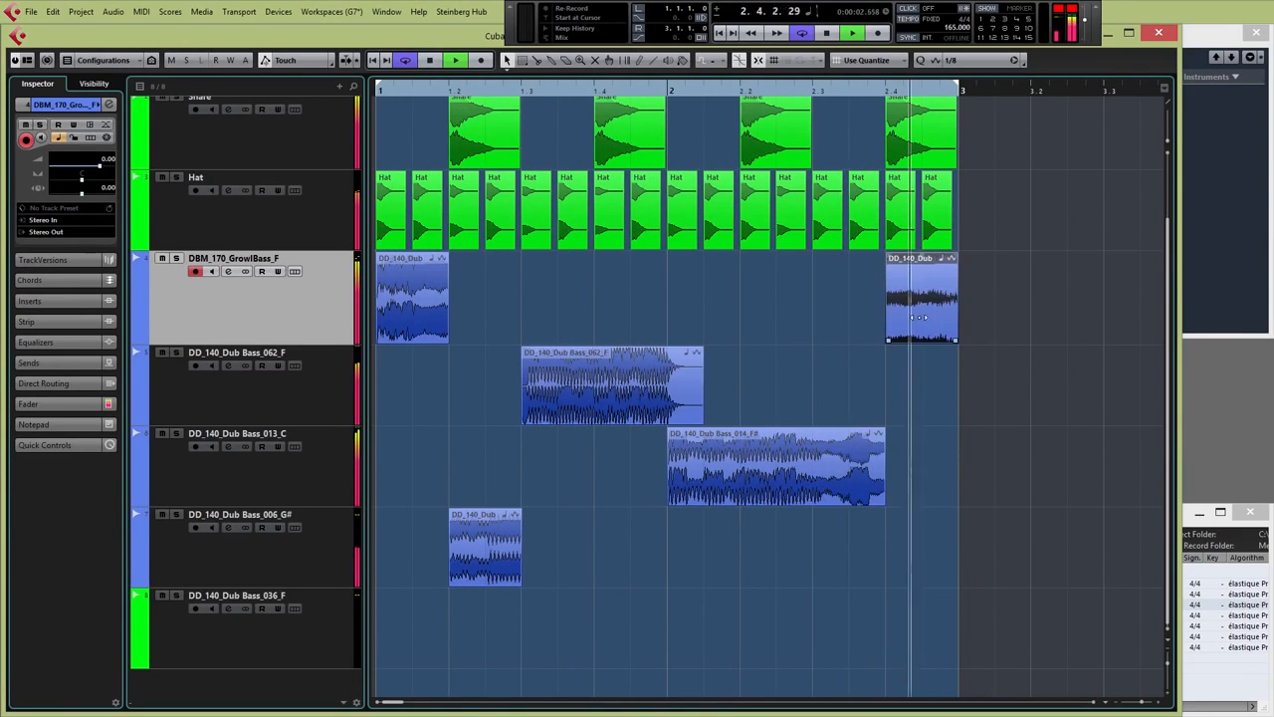
{"action": "left_click_drag", "start_coordinate": [919, 317], "coordinate": [463, 296]}
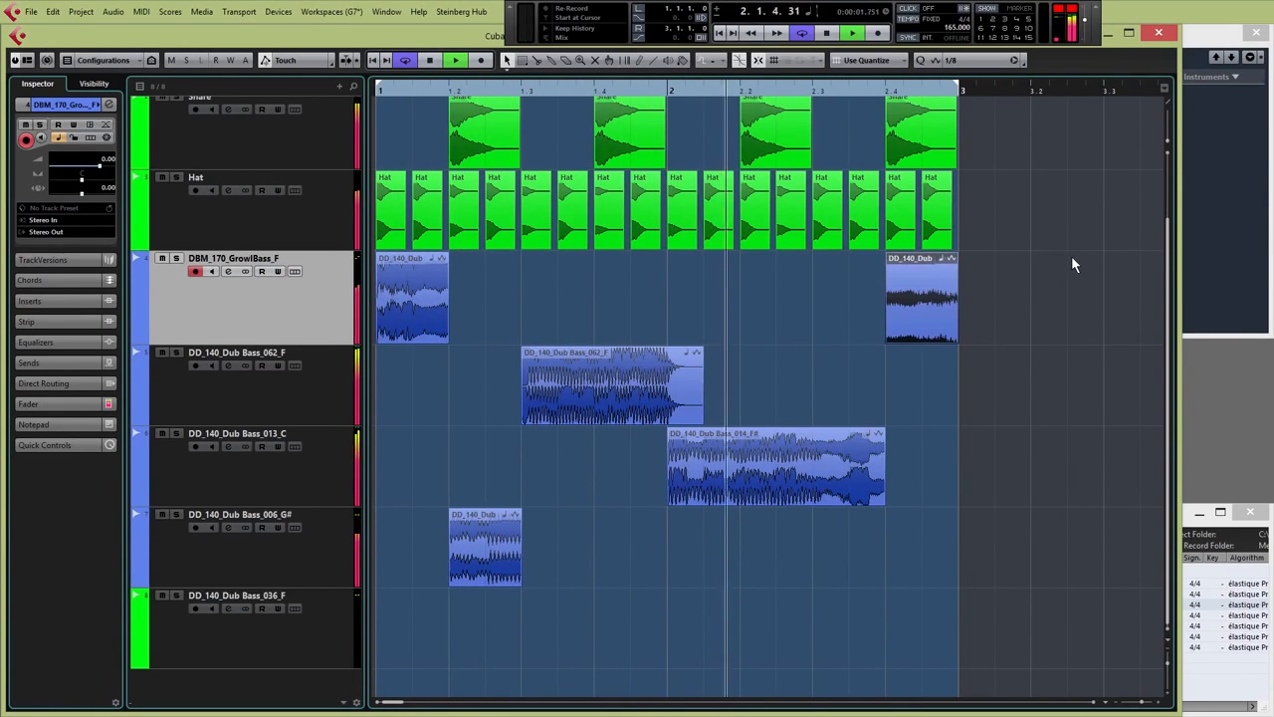
{"action": "left_click", "coordinate": [938, 288]}
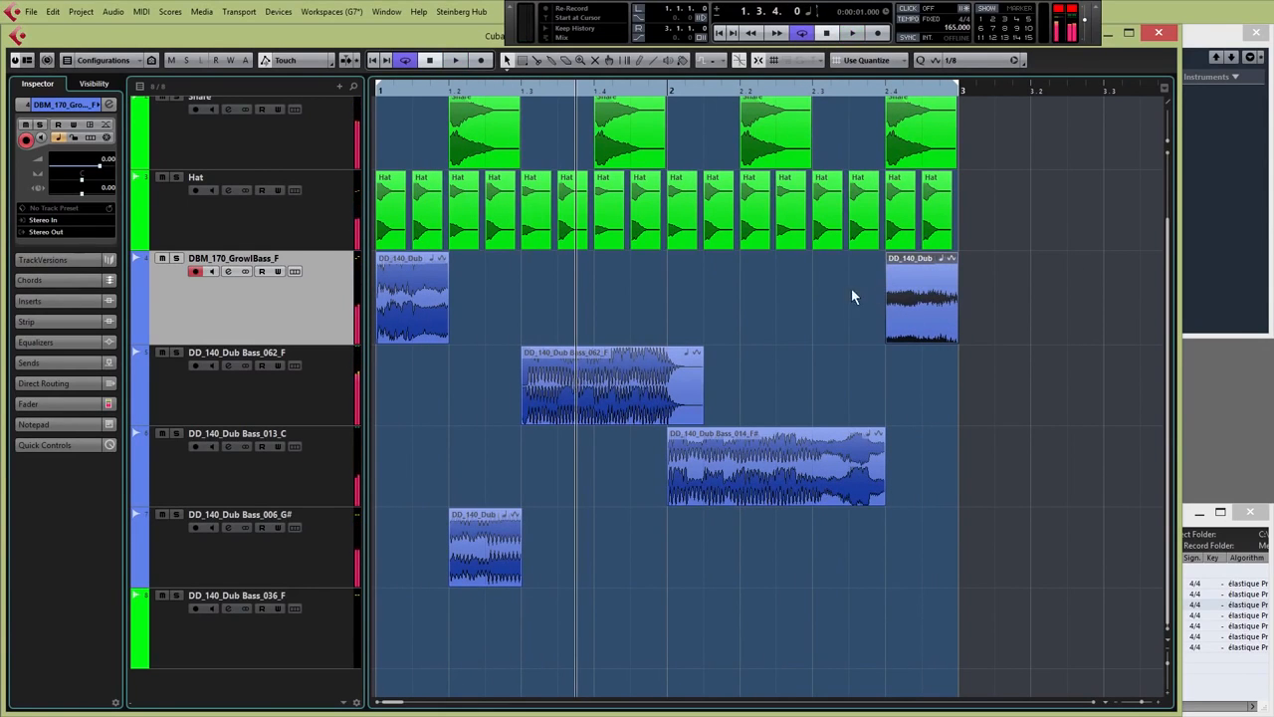
{"action": "left_click", "coordinate": [377, 97]}
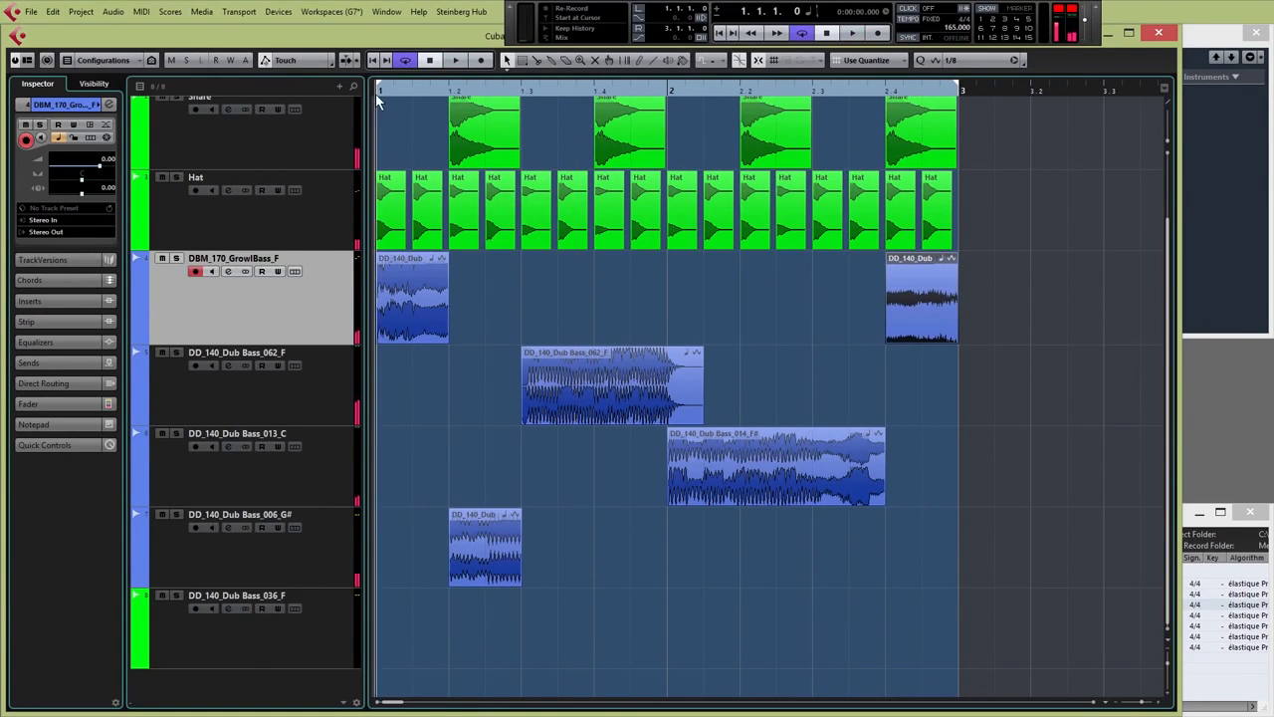
Select all bar 1–2 events, set Quantize to 1/1, copy them to bar 3, and extend the loop to bar 5
{"action": "key", "text": "g"}
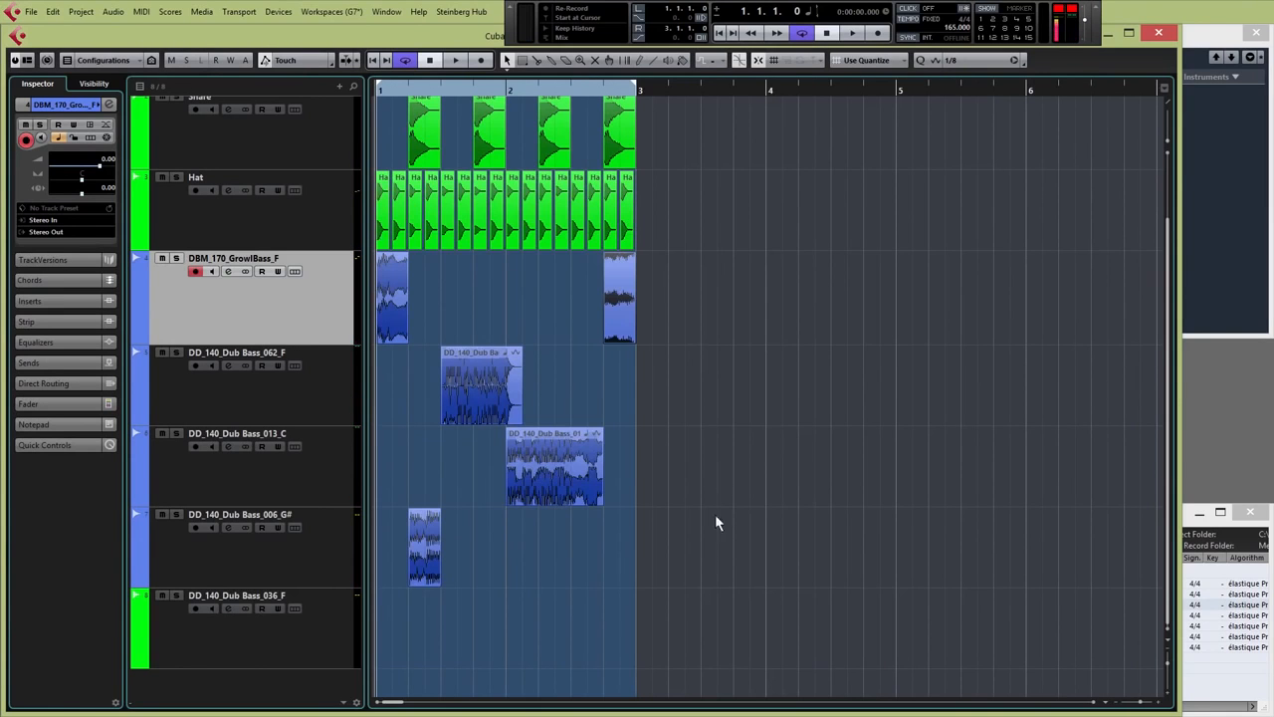
{"action": "left_click_drag", "start_coordinate": [739, 560], "coordinate": [342, 89]}
{"action": "left_click_drag", "start_coordinate": [730, 654], "coordinate": [378, 109]}
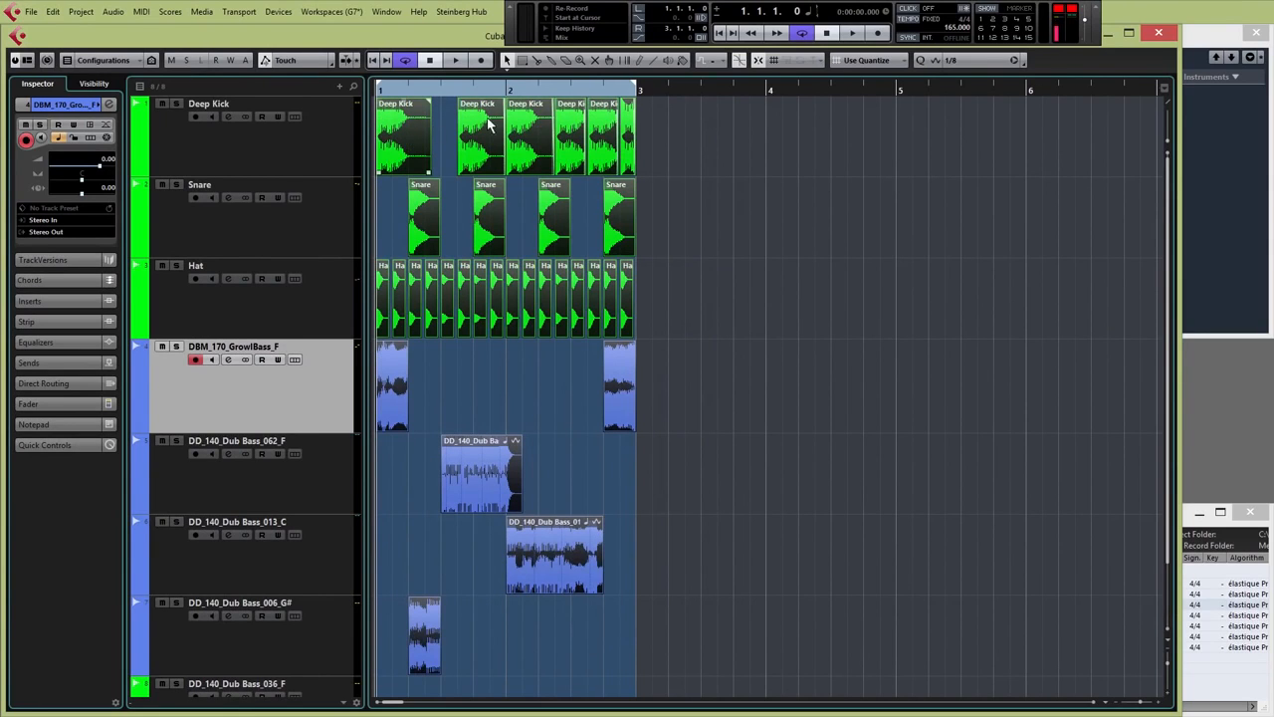
{"action": "left_click", "coordinate": [973, 61]}
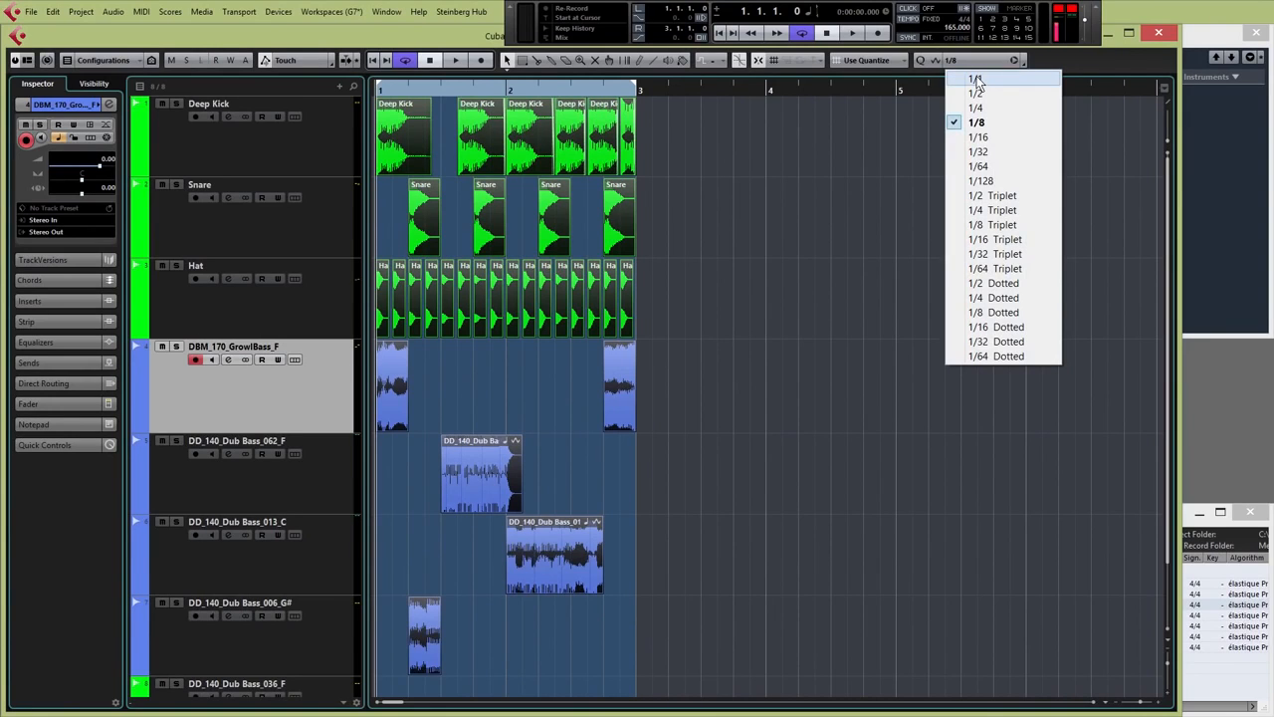
{"action": "left_click", "coordinate": [977, 79]}
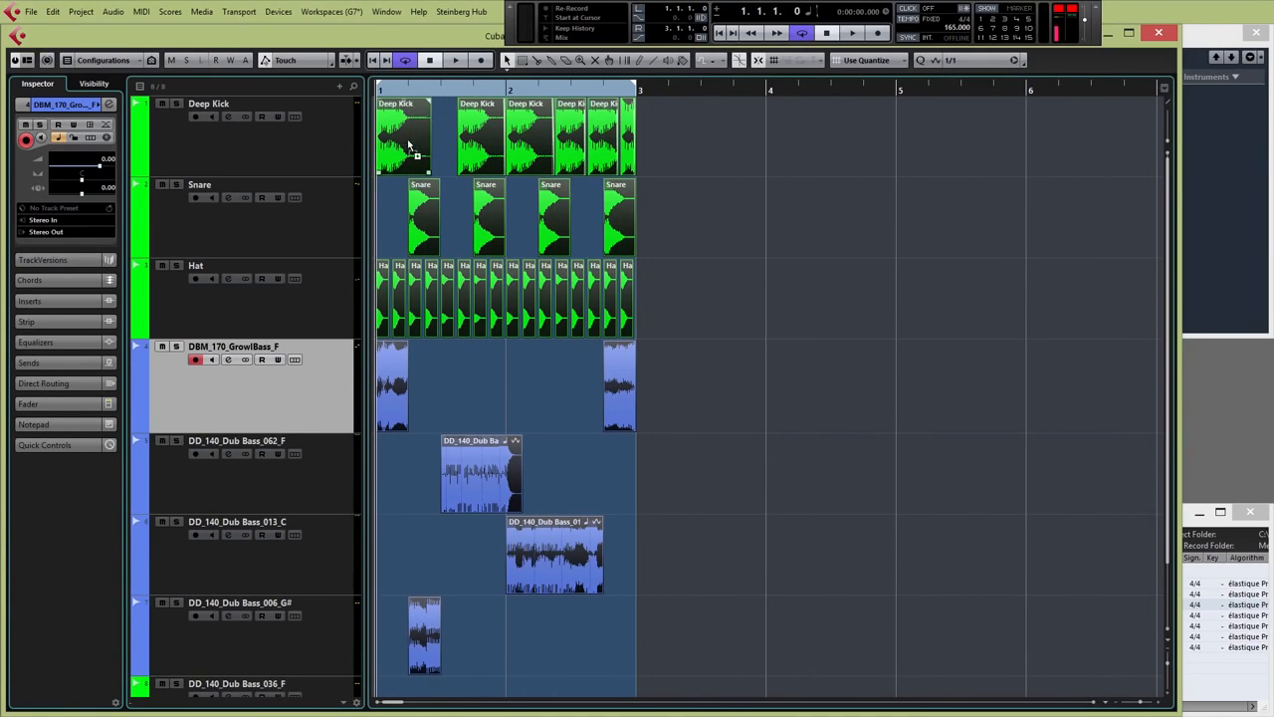
{"action": "left_click_drag", "start_coordinate": [408, 147], "coordinate": [652, 145]}
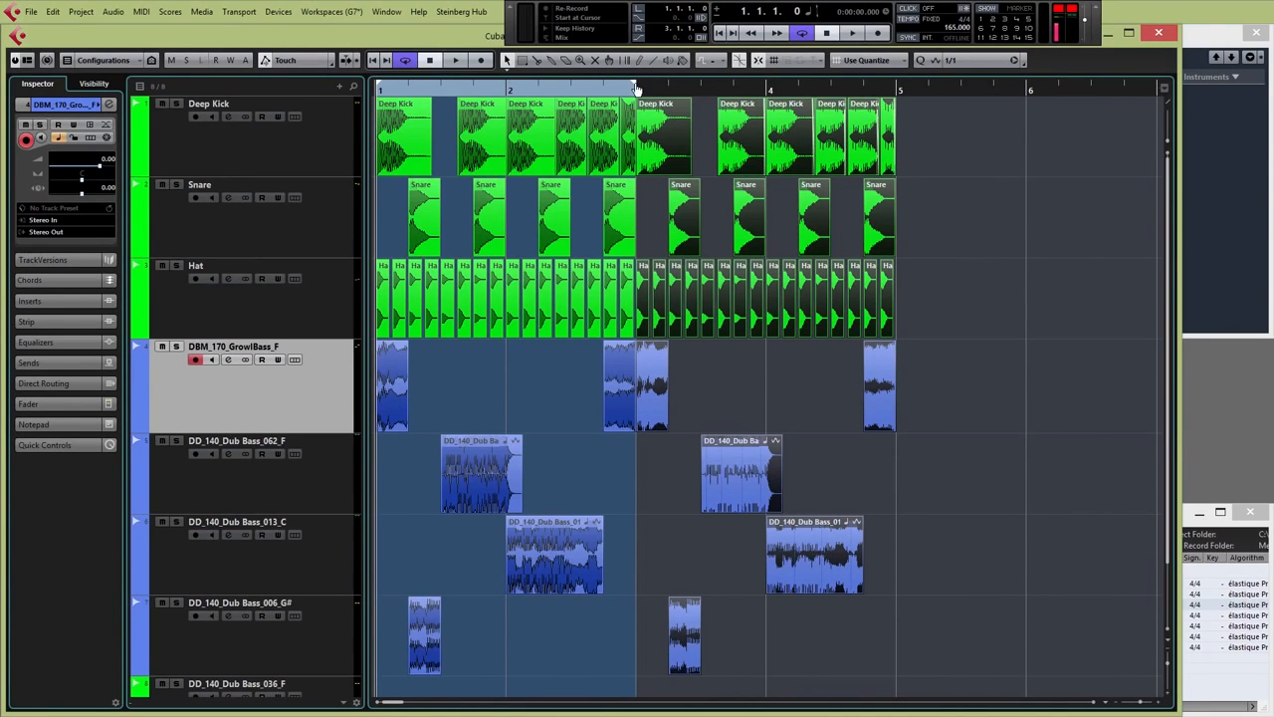
{"action": "left_click_drag", "start_coordinate": [637, 90], "coordinate": [895, 91]}
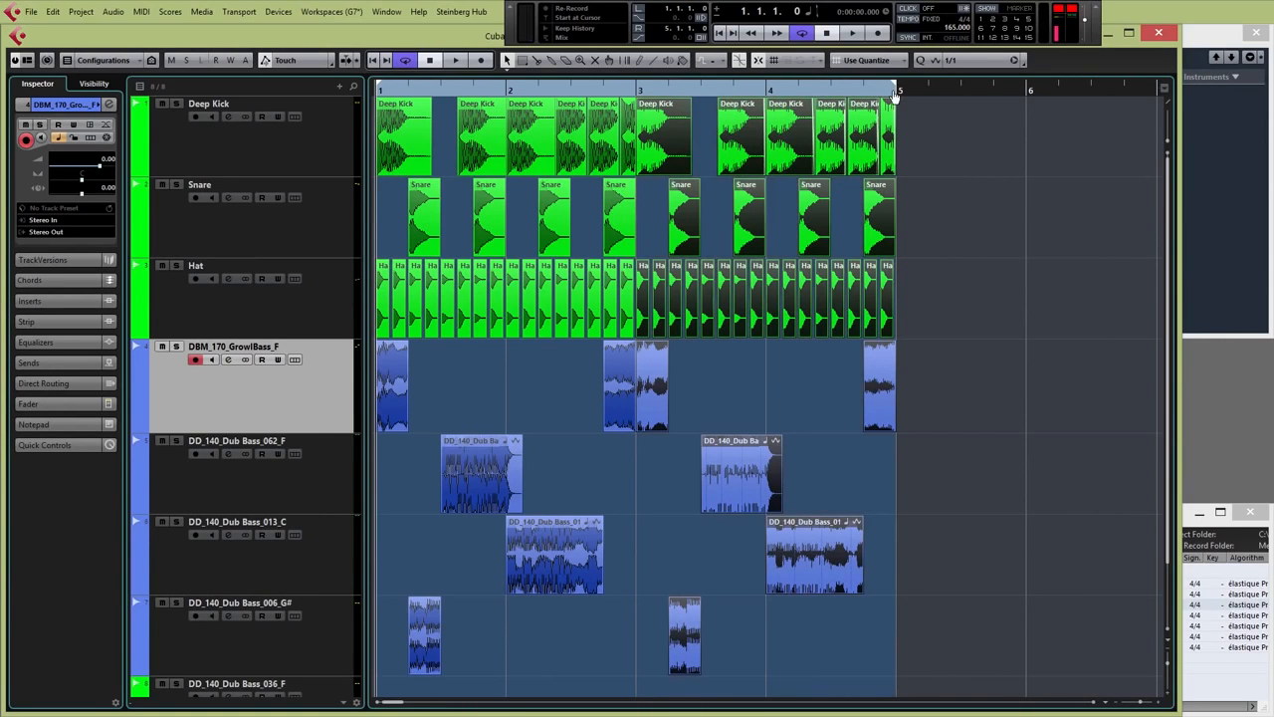
Deselect the copied events, play back the four-bar loop, and zoom in around bar 3
{"action": "left_click", "coordinate": [754, 378]}
{"action": "scroll", "coordinate": [754, 375], "scroll_direction": "down", "scroll_amount": 2}
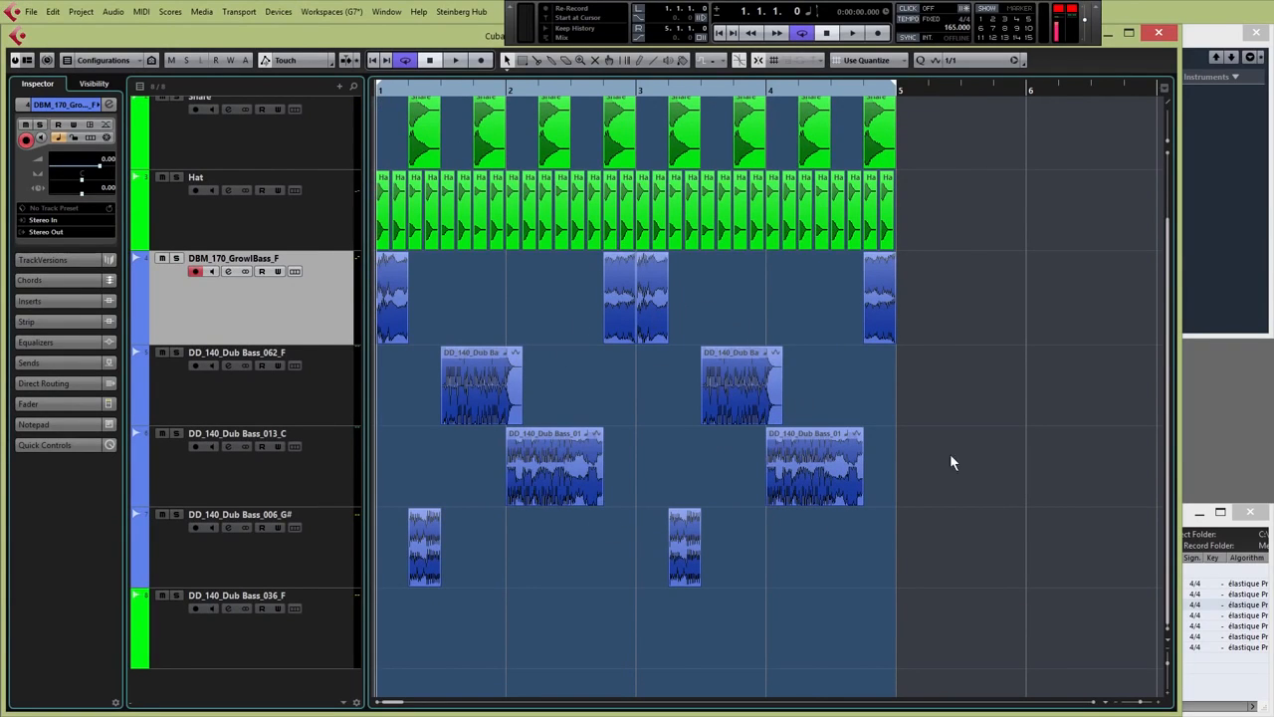
{"action": "key", "text": "space"}
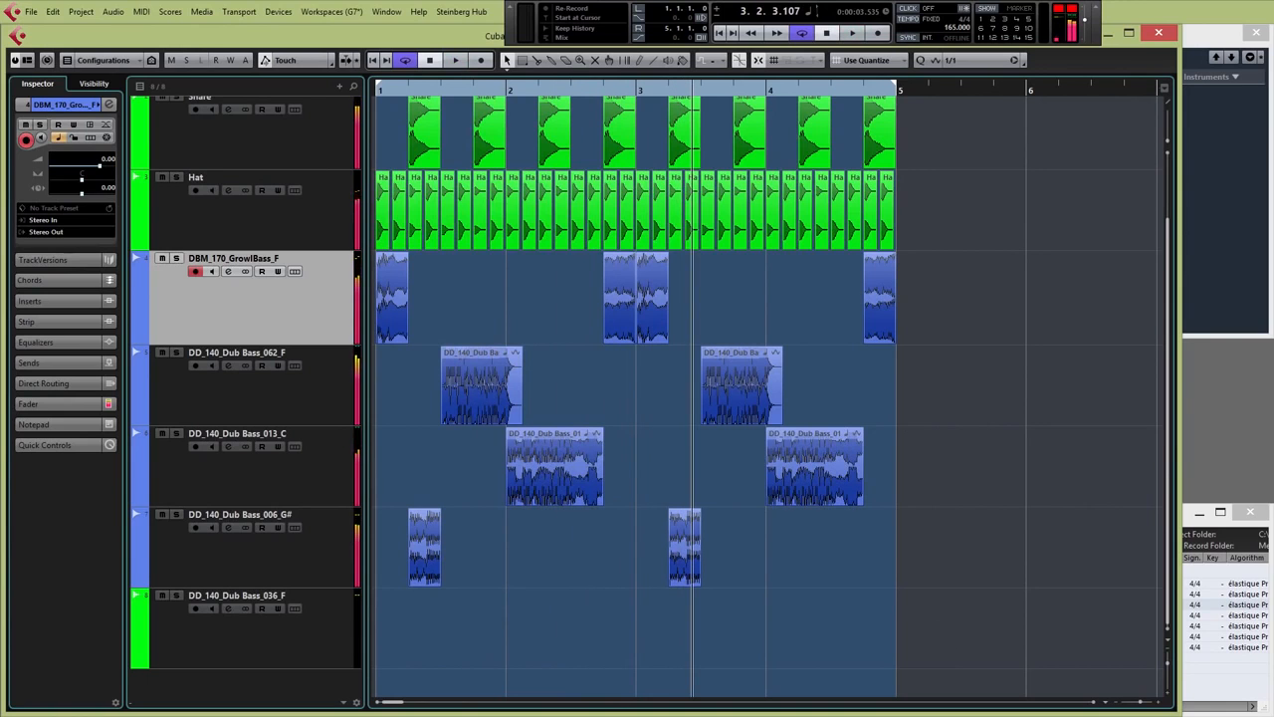
{"action": "left_click", "coordinate": [1140, 703]}
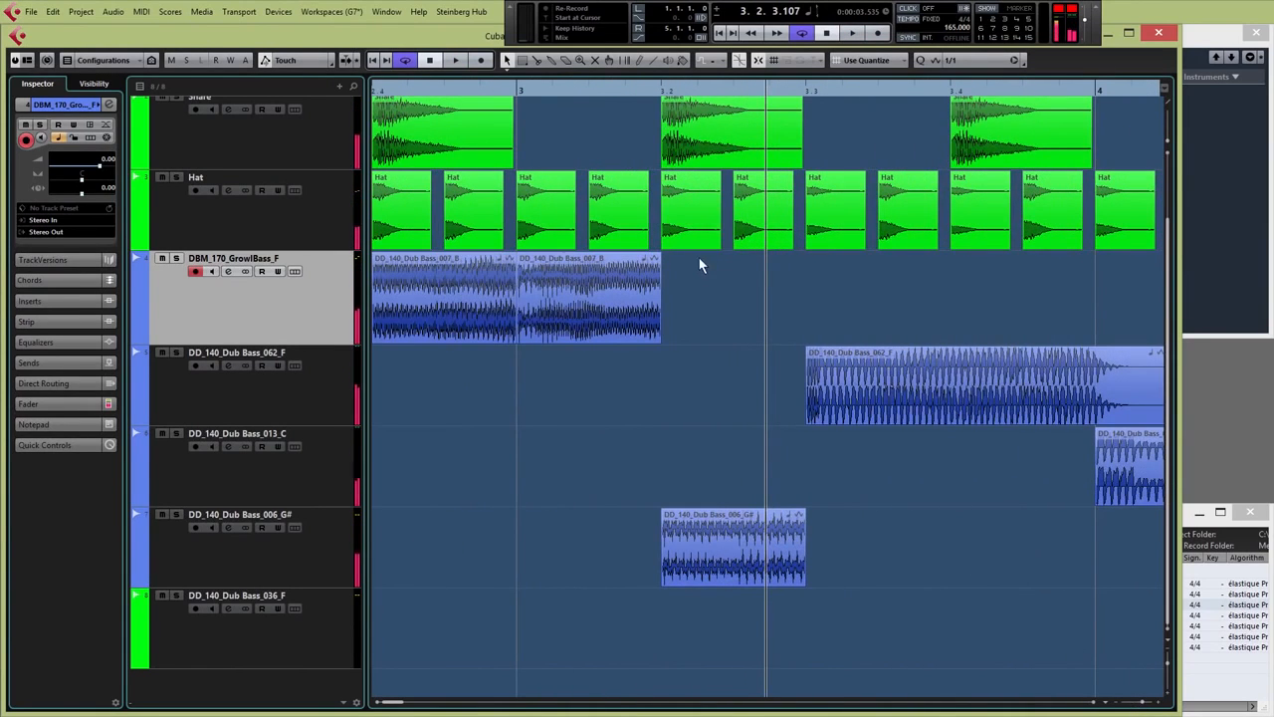
Set the grid to 1/16, then shorten, fade out and duplicate the 006_G# chop
{"action": "left_click", "coordinate": [961, 60]}
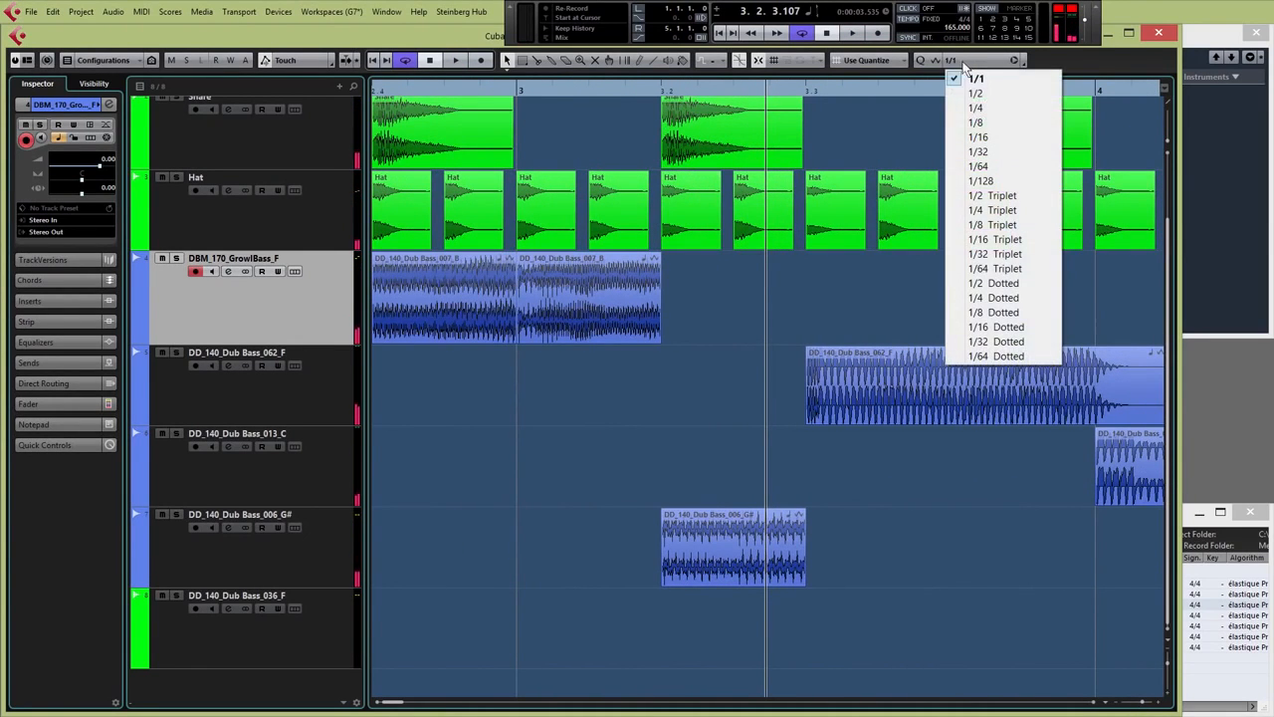
{"action": "left_click", "coordinate": [990, 136]}
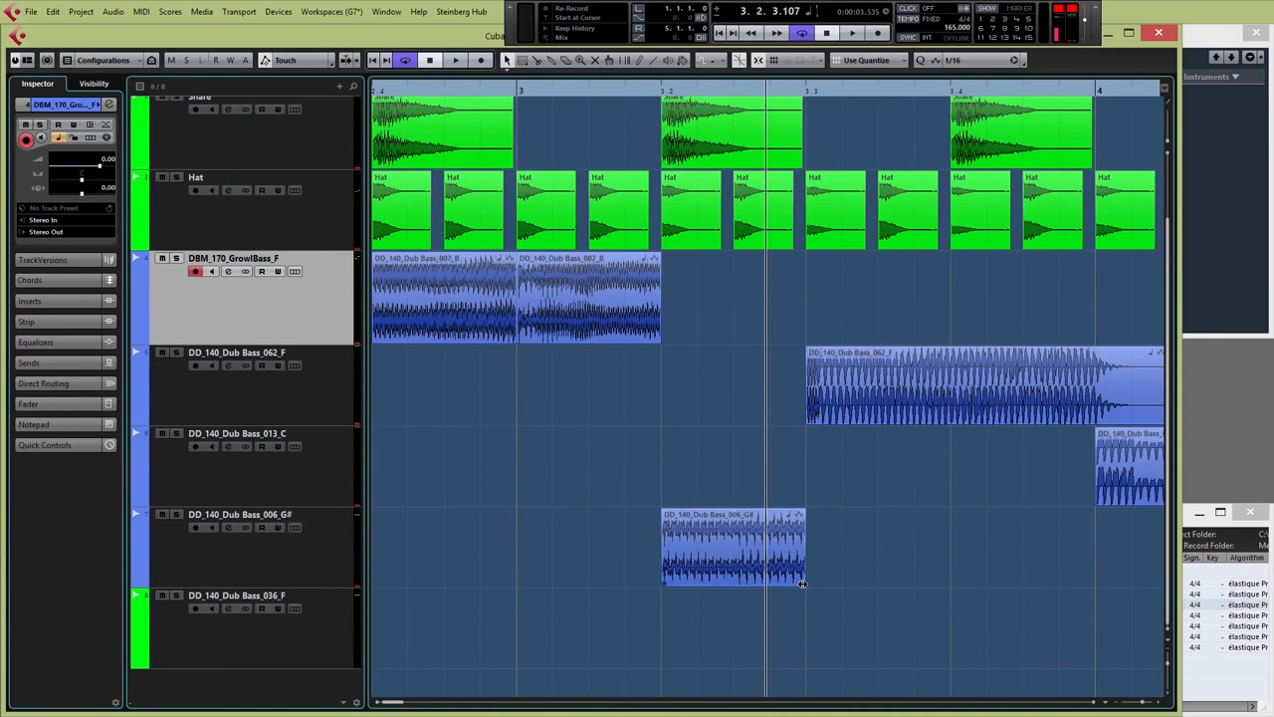
{"action": "left_click_drag", "start_coordinate": [806, 585], "coordinate": [733, 584]}
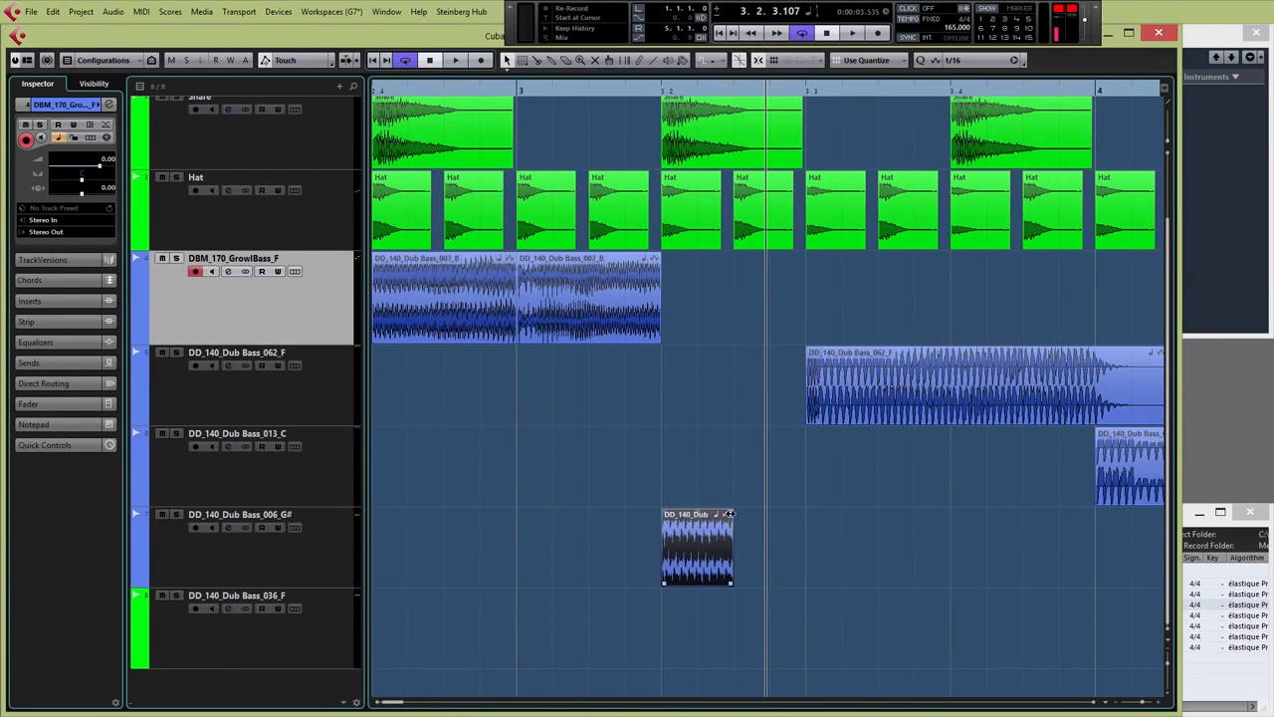
{"action": "left_click_drag", "start_coordinate": [729, 512], "coordinate": [702, 510]}
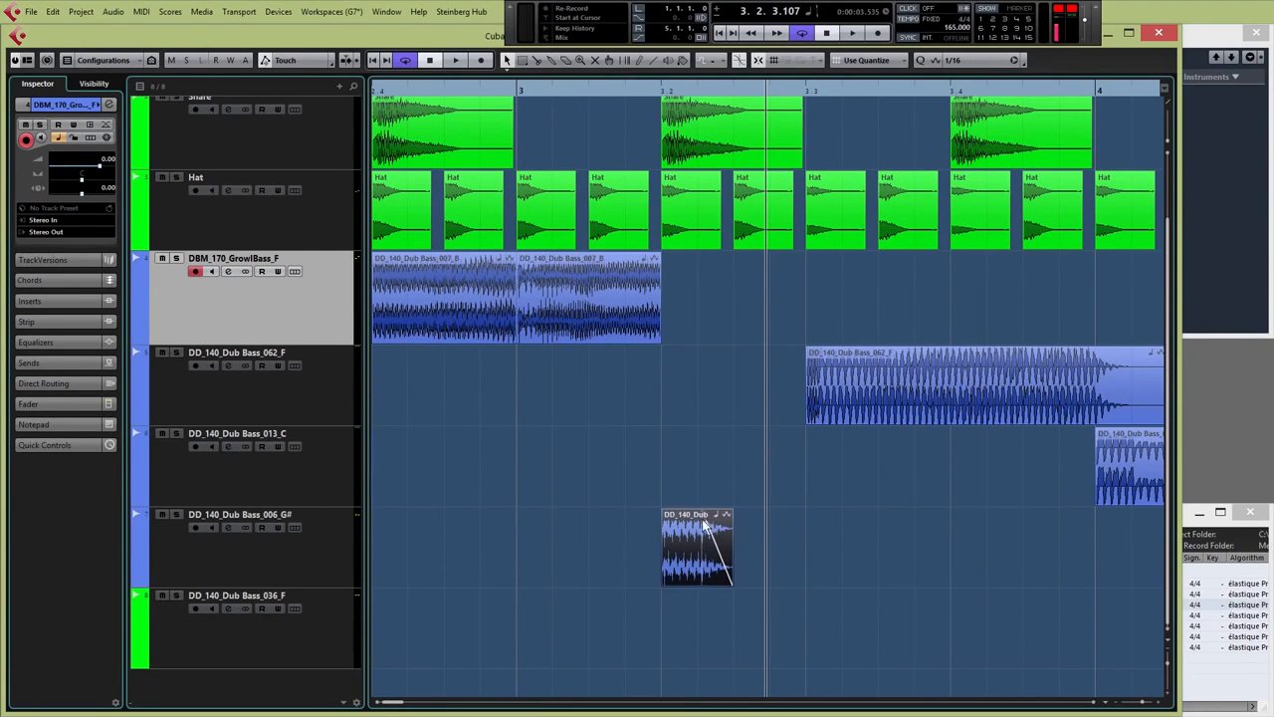
{"action": "left_click_drag", "start_coordinate": [699, 562], "coordinate": [762, 559]}
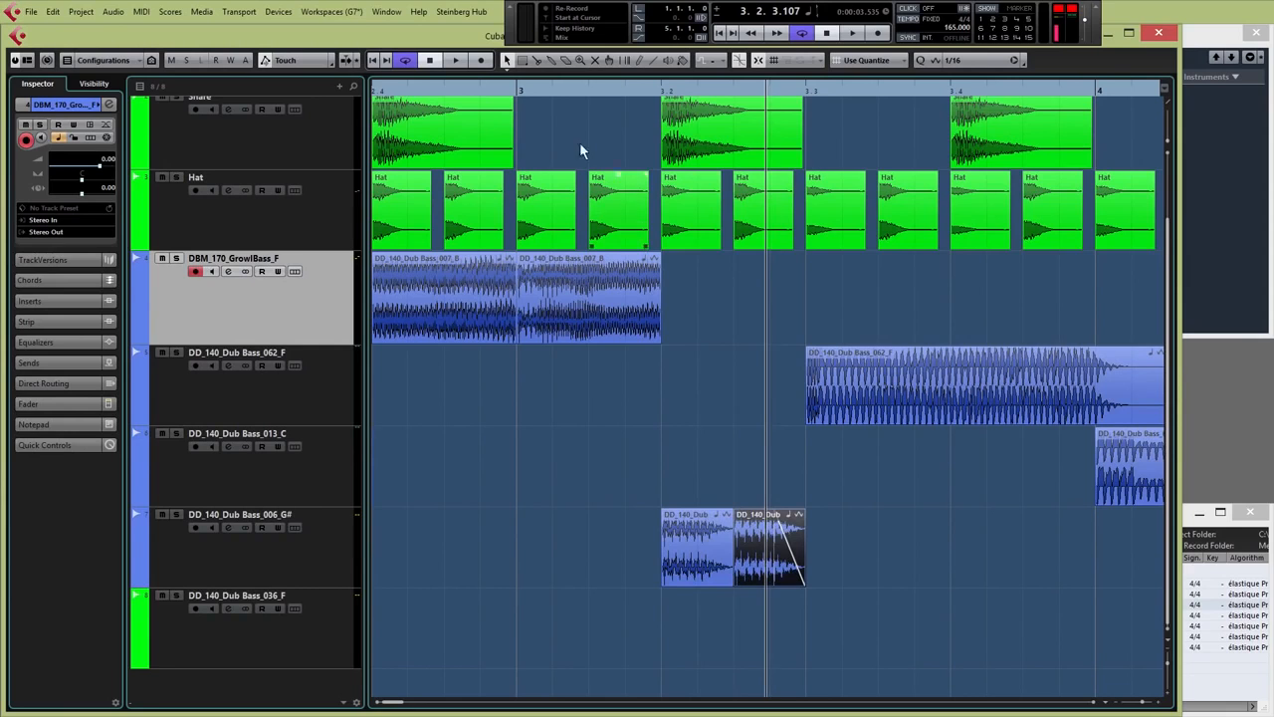
Play from bar 3 and copy both 006_G# chops after themselves, making four chops
{"action": "left_click", "coordinate": [518, 92]}
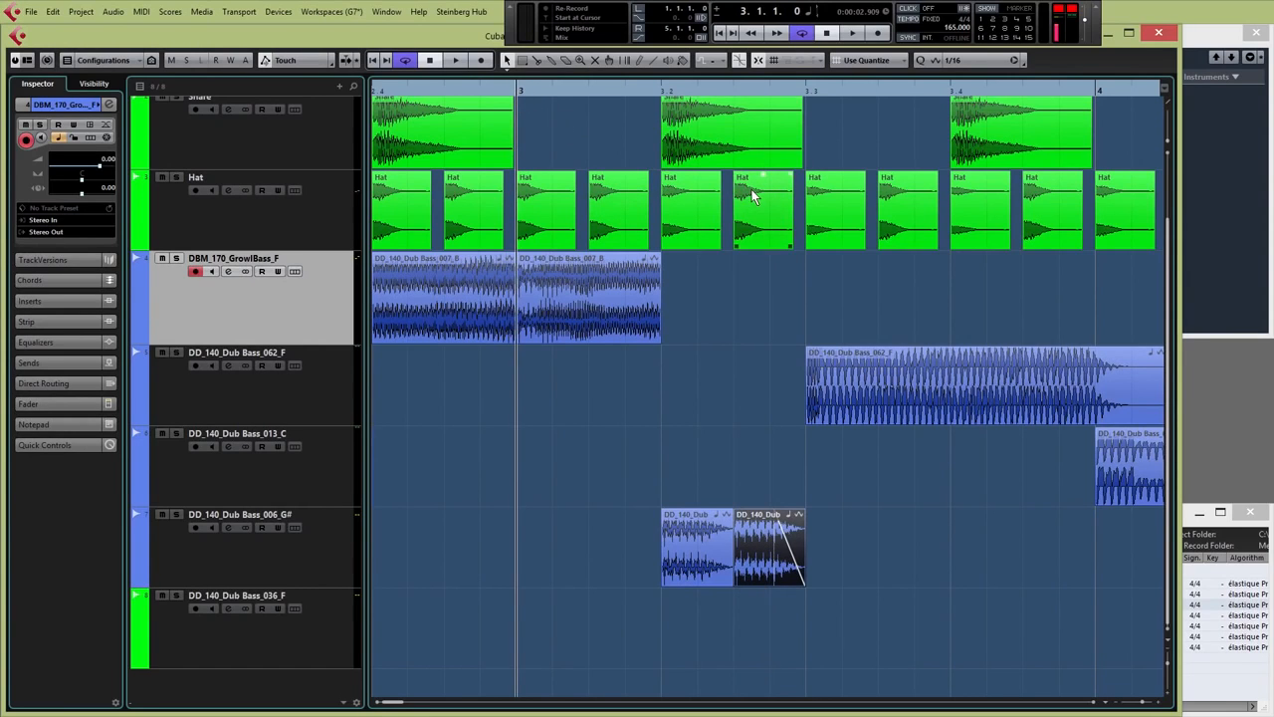
{"action": "key", "text": "space"}
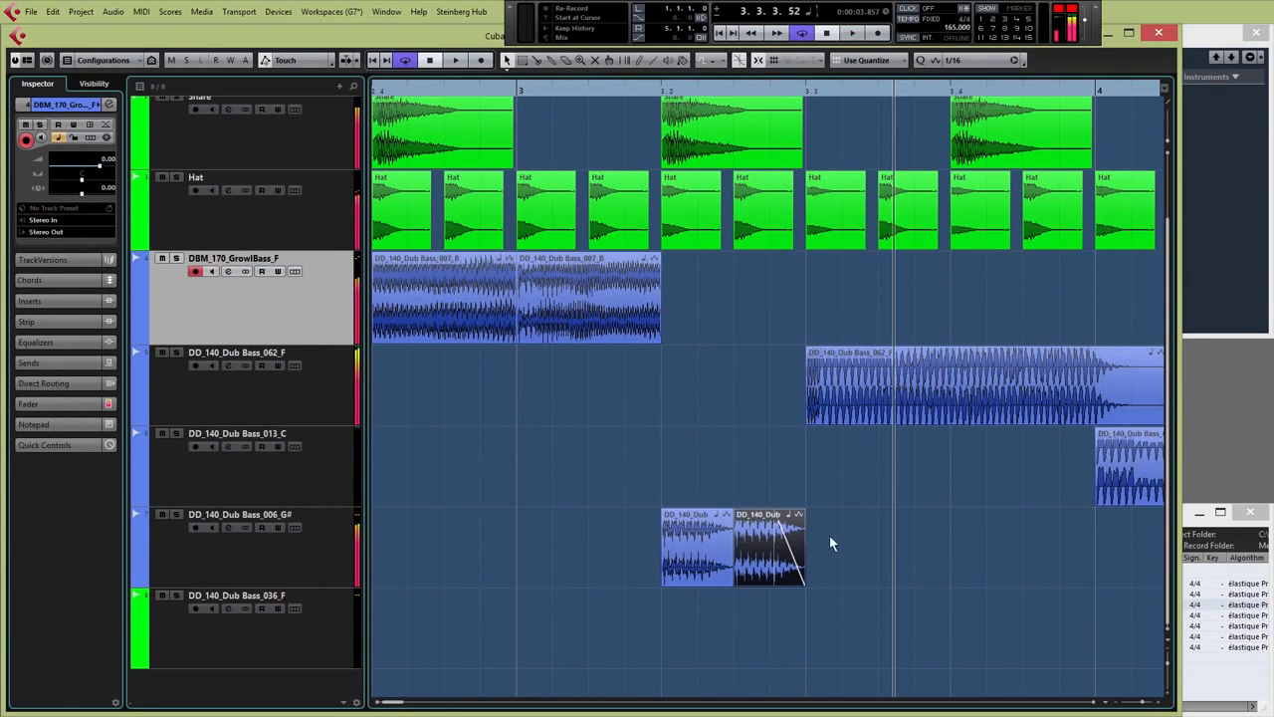
{"action": "left_click_drag", "start_coordinate": [908, 485], "coordinate": [730, 560]}
{"action": "left_click_drag", "start_coordinate": [666, 485], "coordinate": [812, 559]}
{"action": "left_click_drag", "start_coordinate": [697, 548], "coordinate": [832, 547]}
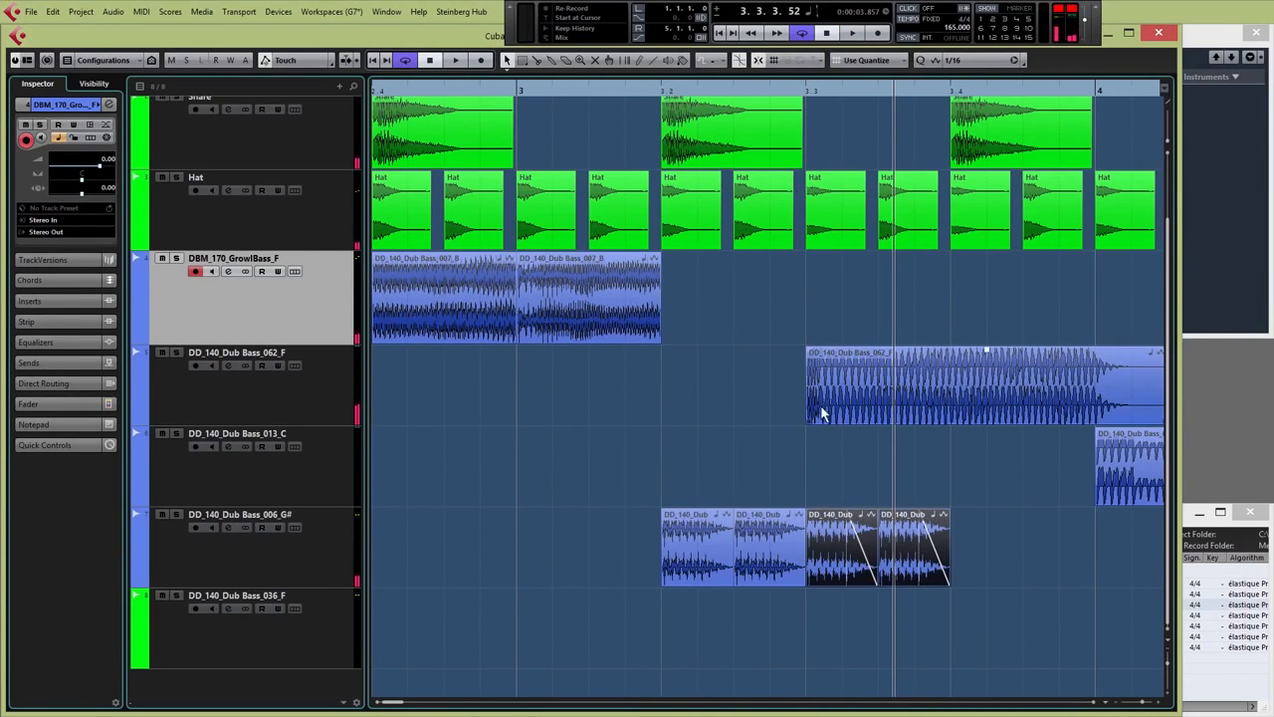
Move the 062_F clip to beat 4 of bar 3, split it at bar 4, and delete the remainder
{"action": "left_click_drag", "start_coordinate": [821, 420], "coordinate": [1075, 356]}
{"action": "right_click", "coordinate": [1091, 317]}
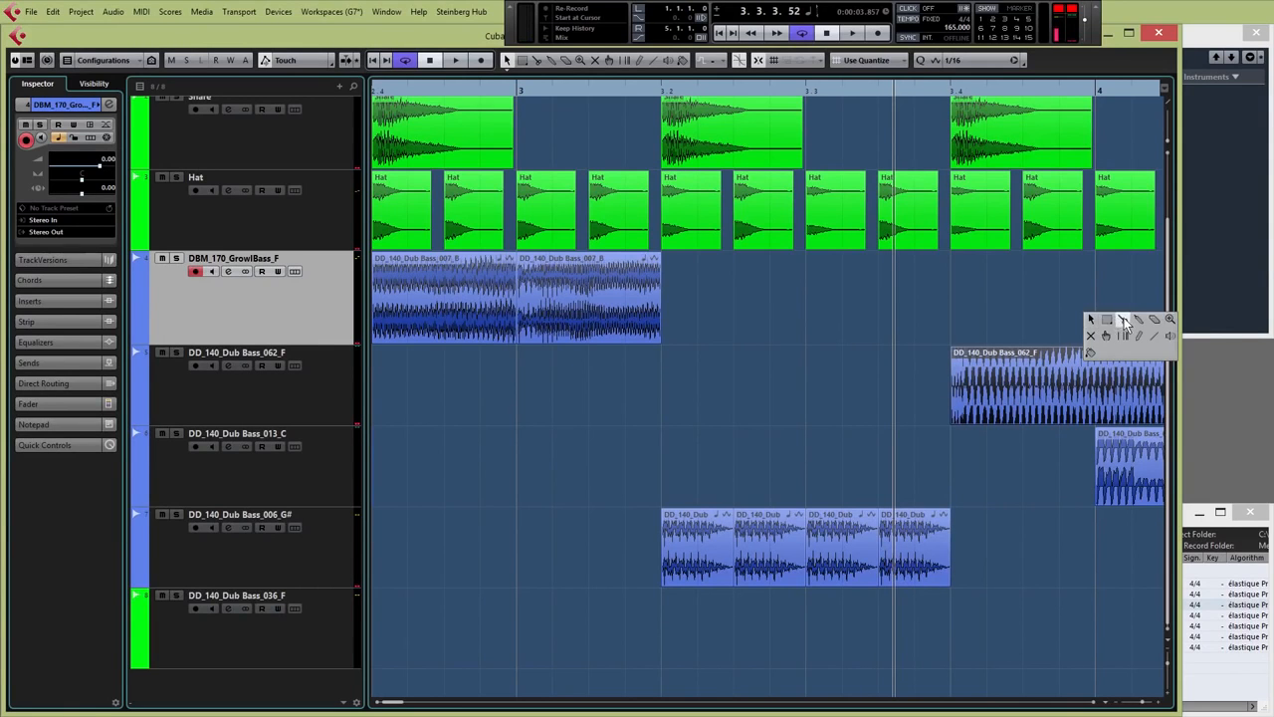
{"action": "left_click", "coordinate": [1124, 320]}
{"action": "left_click", "coordinate": [1098, 366]}
{"action": "right_click", "coordinate": [1100, 320]}
{"action": "left_click", "coordinate": [1100, 321]}
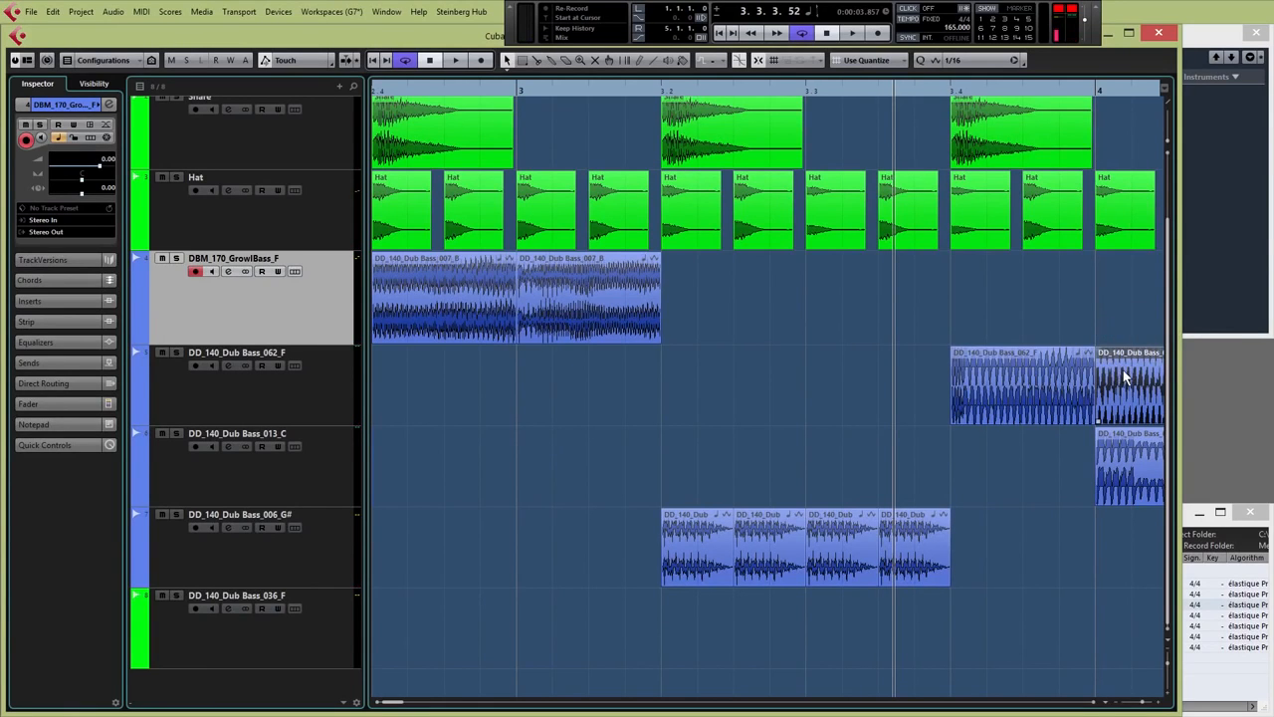
{"action": "key", "text": "Delete"}
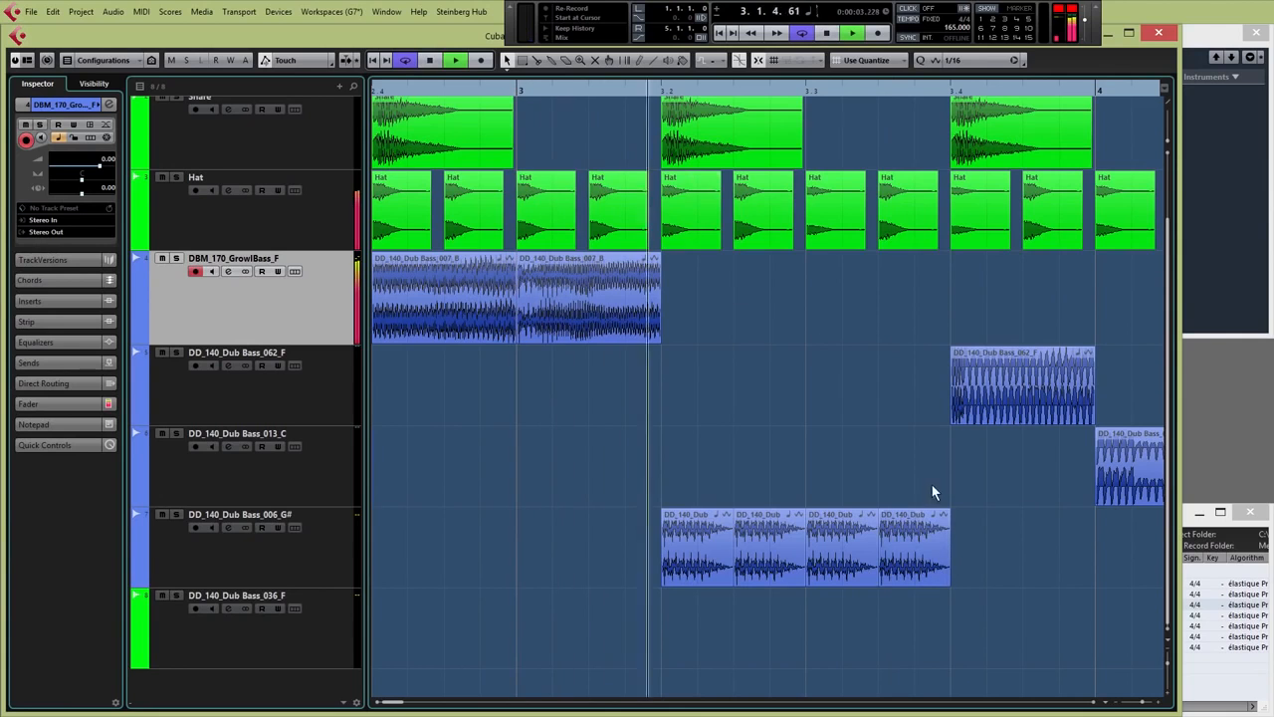
Zoom out, replay the arrangement from bar 1, and trim the end of bar 4's 014_F# clip
{"action": "left_click_drag", "start_coordinate": [1140, 705], "coordinate": [1134, 705]}
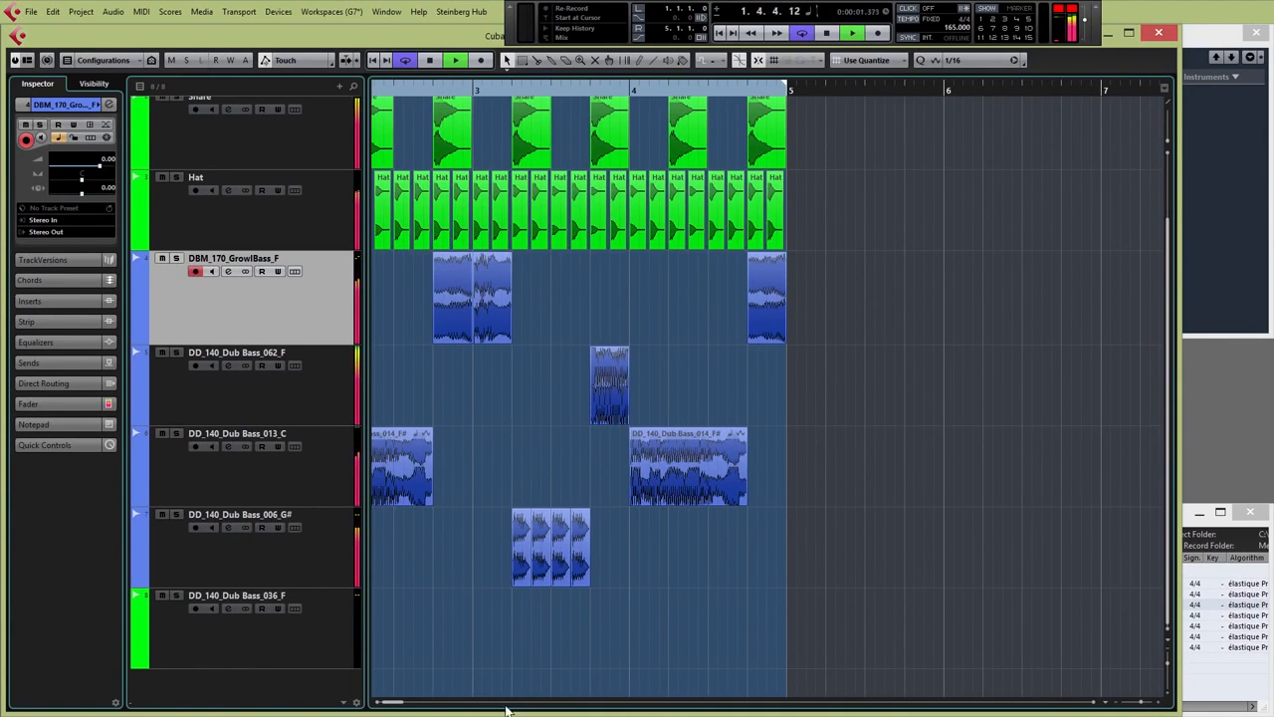
{"action": "left_click", "coordinate": [377, 704]}
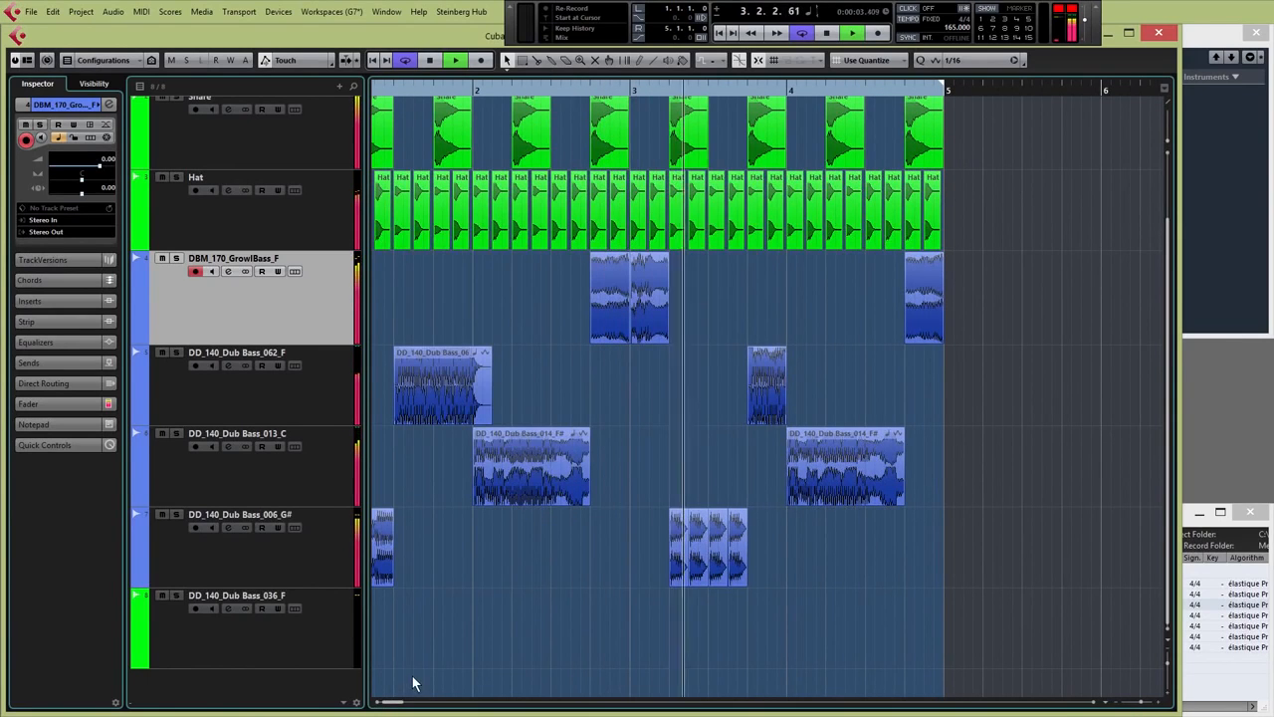
{"action": "key", "text": "space"}
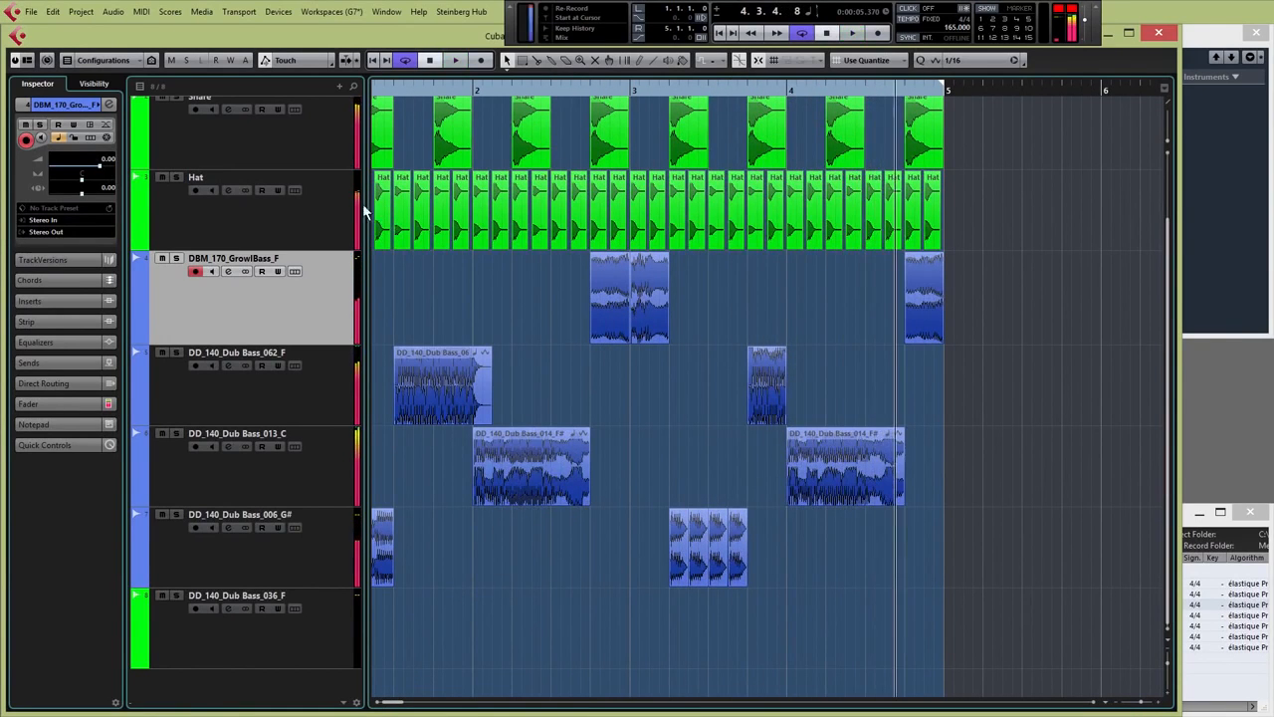
{"action": "scroll", "coordinate": [406, 394], "scroll_direction": "left", "scroll_amount": 1}
{"action": "left_click", "coordinate": [377, 95]}
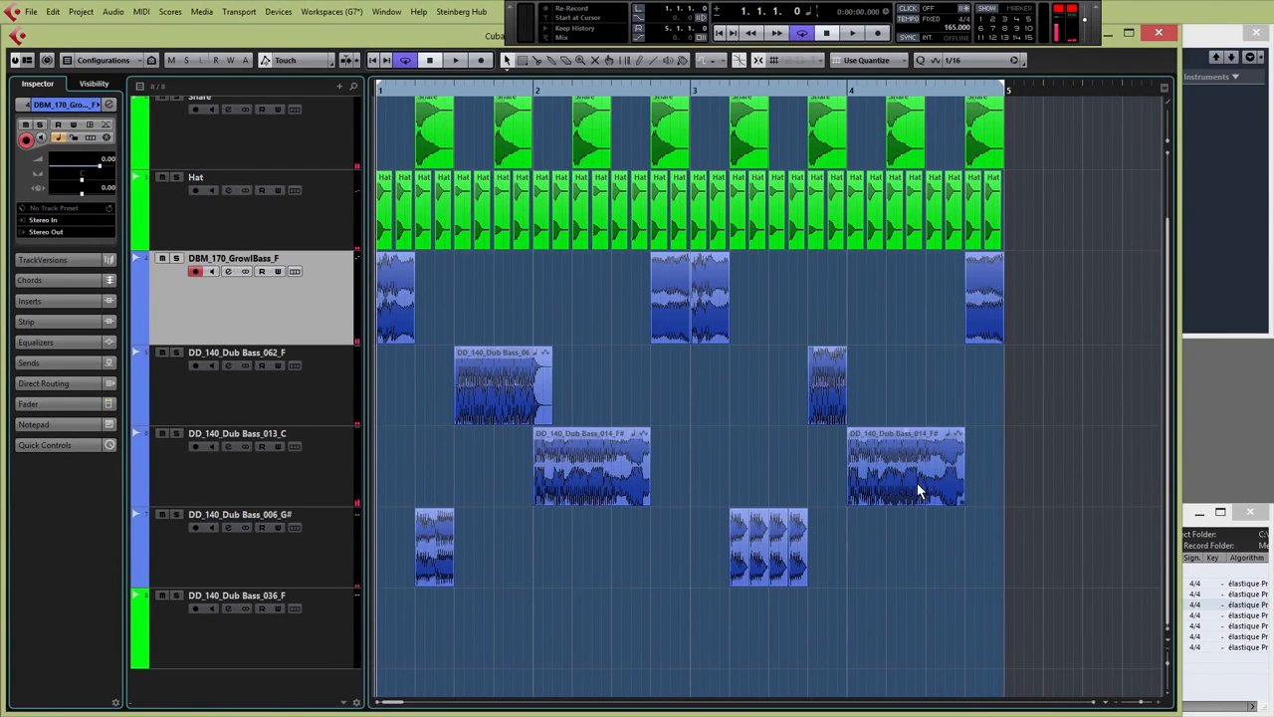
{"action": "key", "text": "space"}
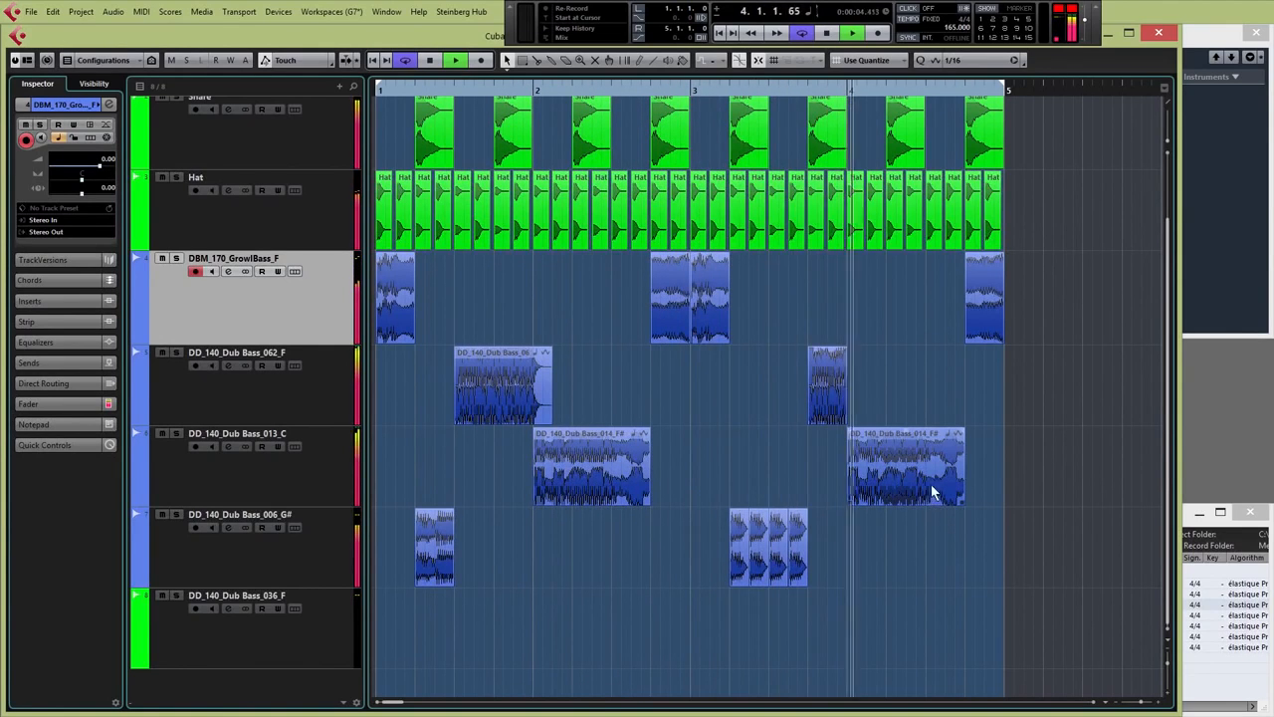
{"action": "left_click_drag", "start_coordinate": [963, 498], "coordinate": [933, 484]}
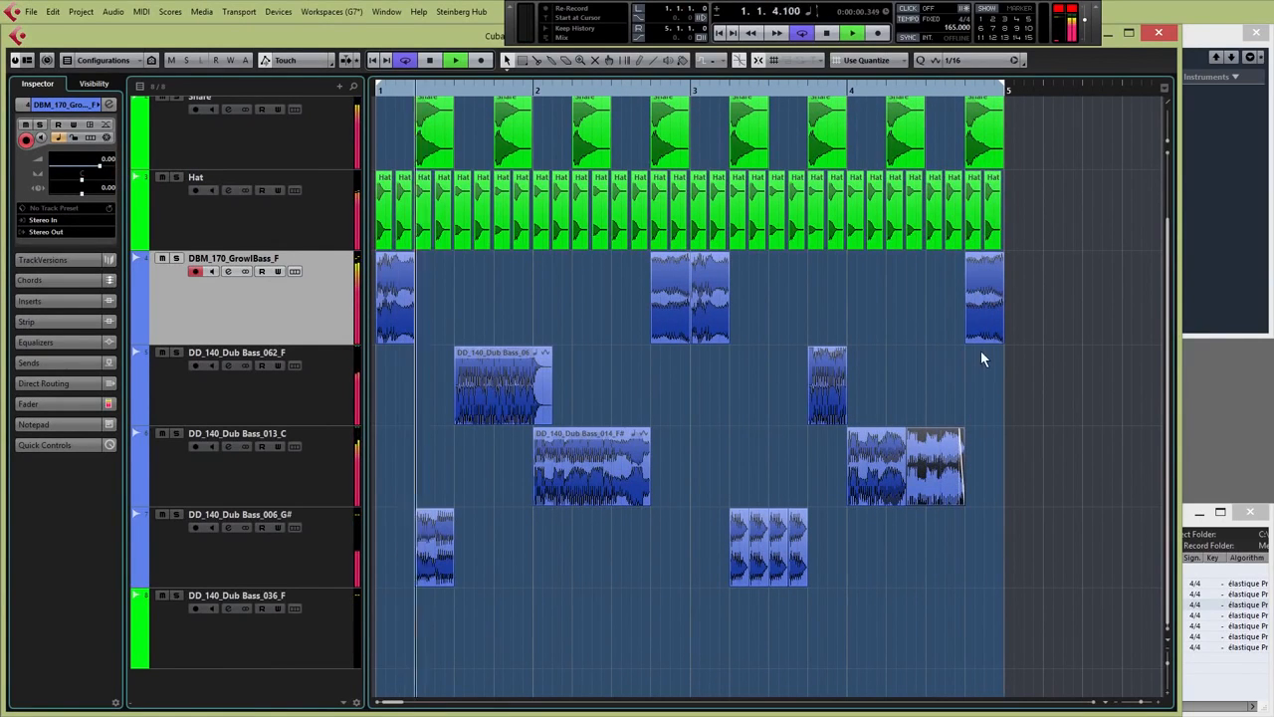
Stop playback, delete the last GrowlBass hit, and extend the last 013_C chop to bar 5
{"action": "key", "text": "space"}
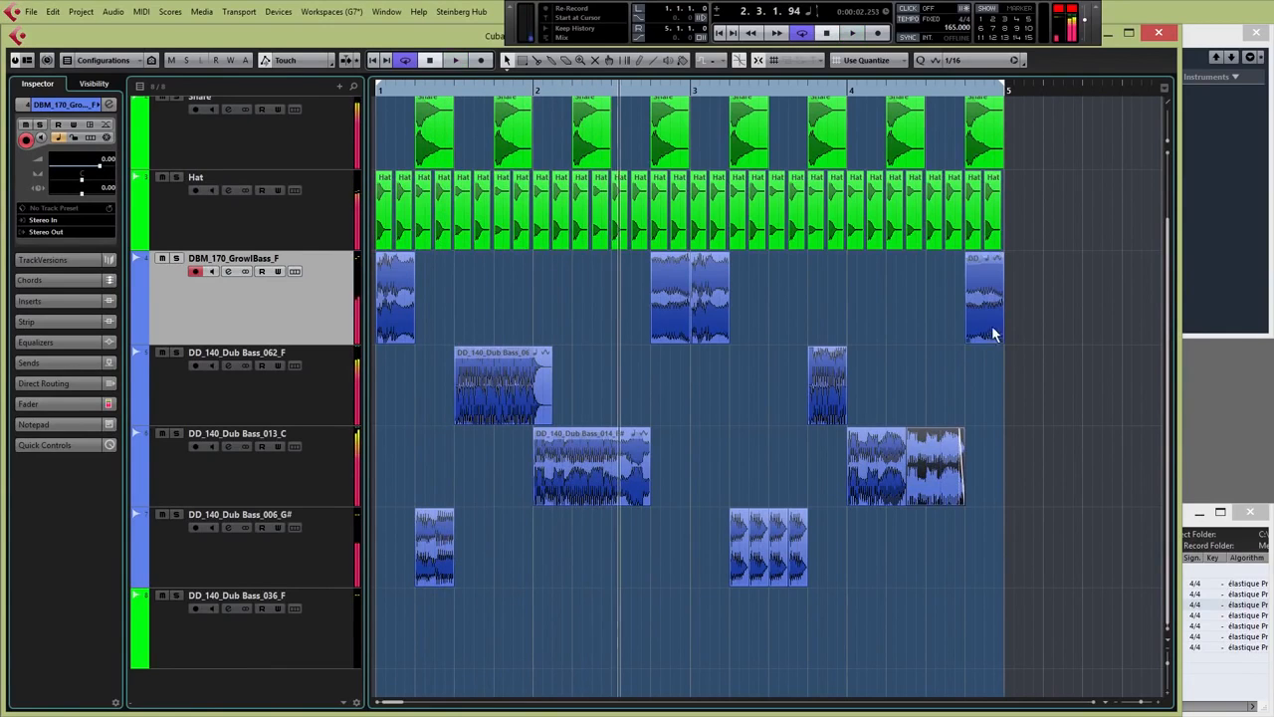
{"action": "left_click", "coordinate": [993, 328]}
{"action": "key", "text": "Delete"}
{"action": "left_click_drag", "start_coordinate": [939, 477], "coordinate": [1003, 499]}
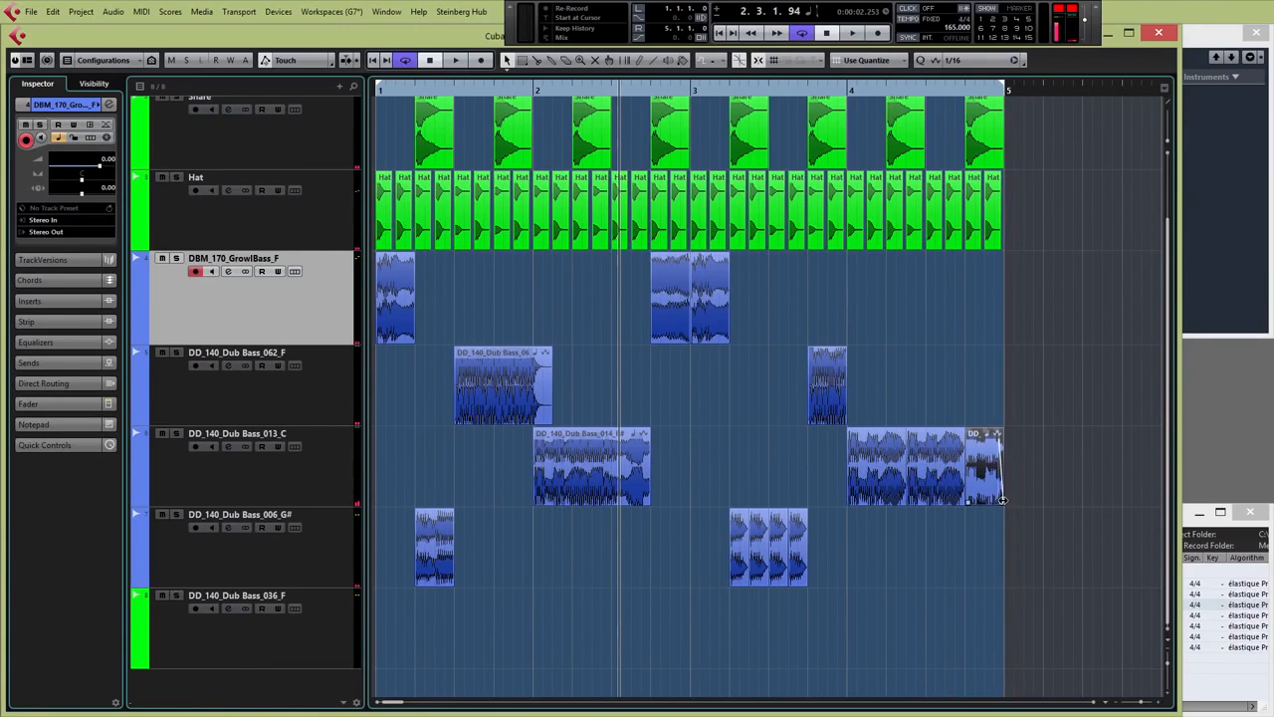
{"action": "left_click", "coordinate": [377, 92]}
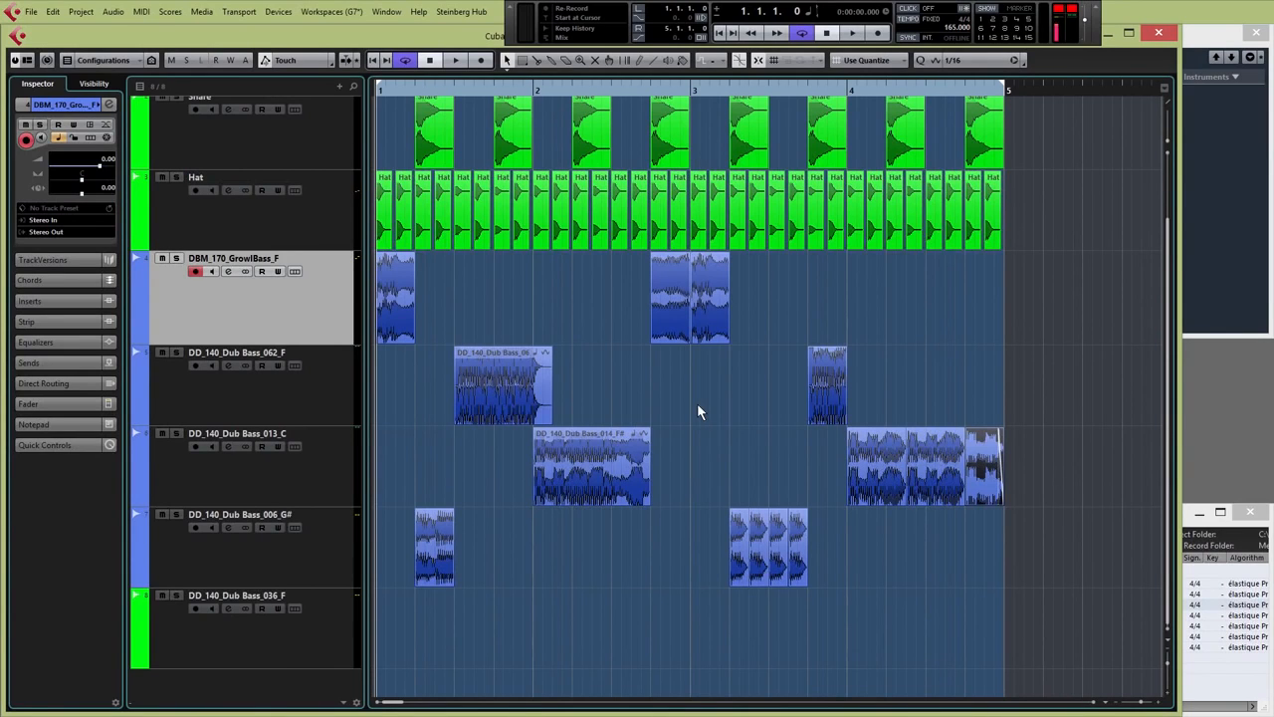
{"action": "left_click", "coordinate": [637, 398]}
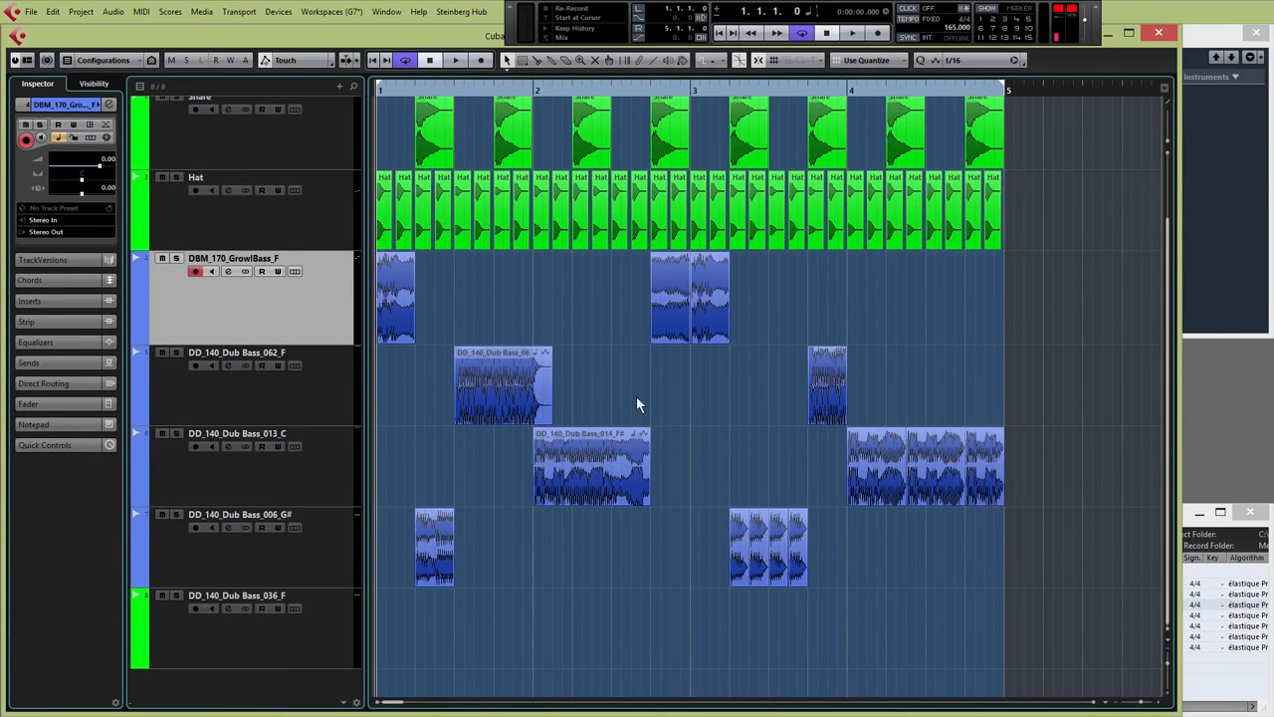